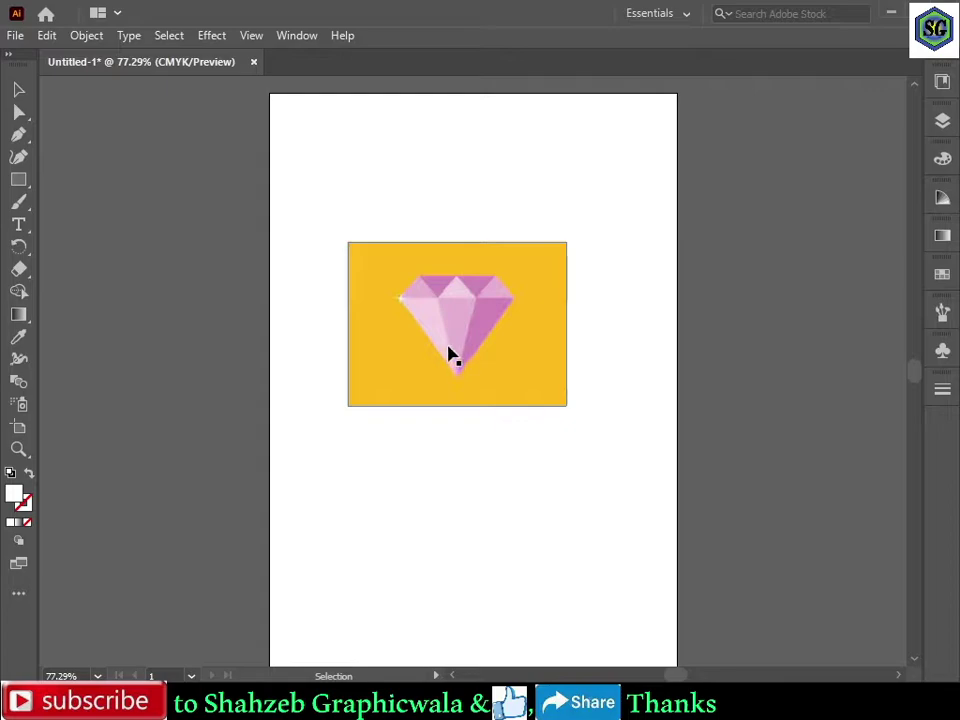
- Nudge the diamond reference artwork slightly right and up, then deselect it
{"action": "left_click_drag", "start_coordinate": [450, 354], "coordinate": [462, 350]}
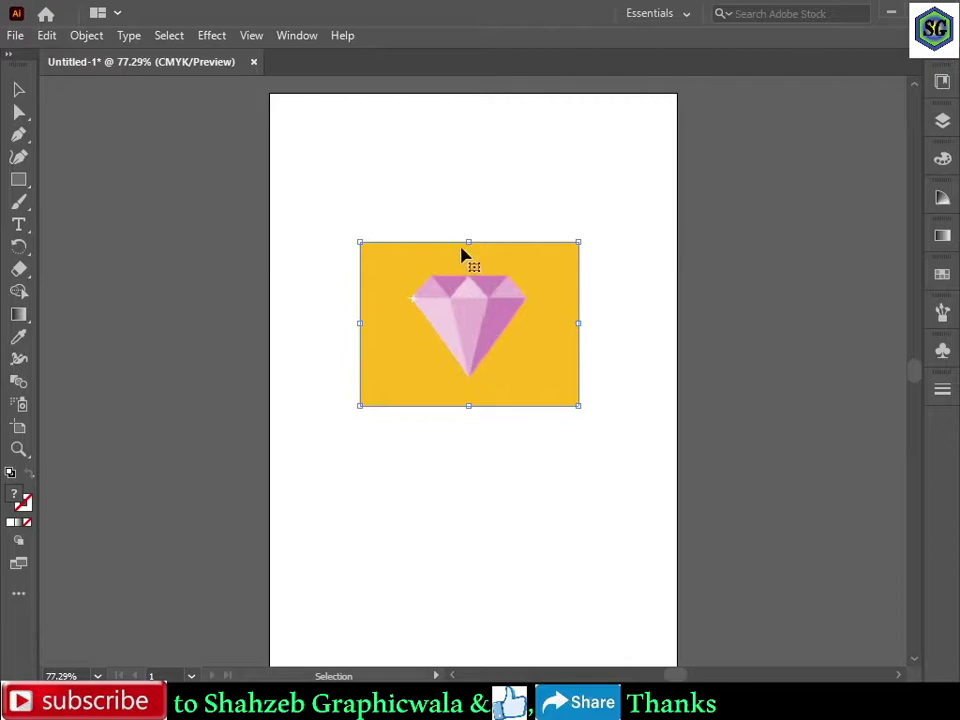
{"action": "left_click_drag", "start_coordinate": [455, 368], "coordinate": [455, 343]}
{"action": "left_click", "coordinate": [266, 300]}
{"action": "left_click", "coordinate": [497, 355]}
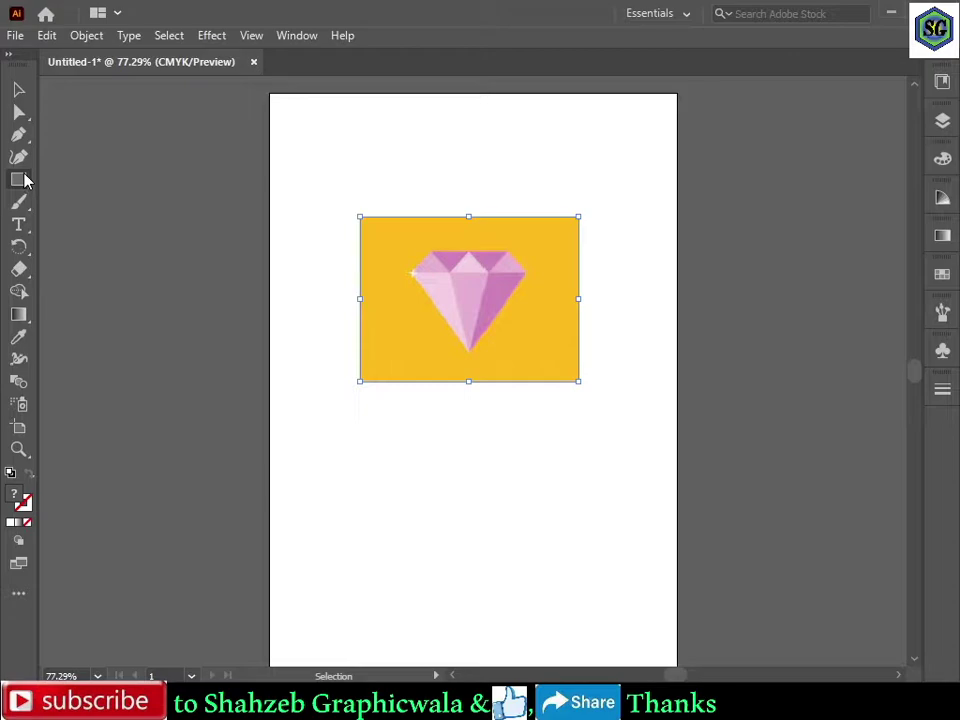
{"action": "left_click", "coordinate": [574, 392]}
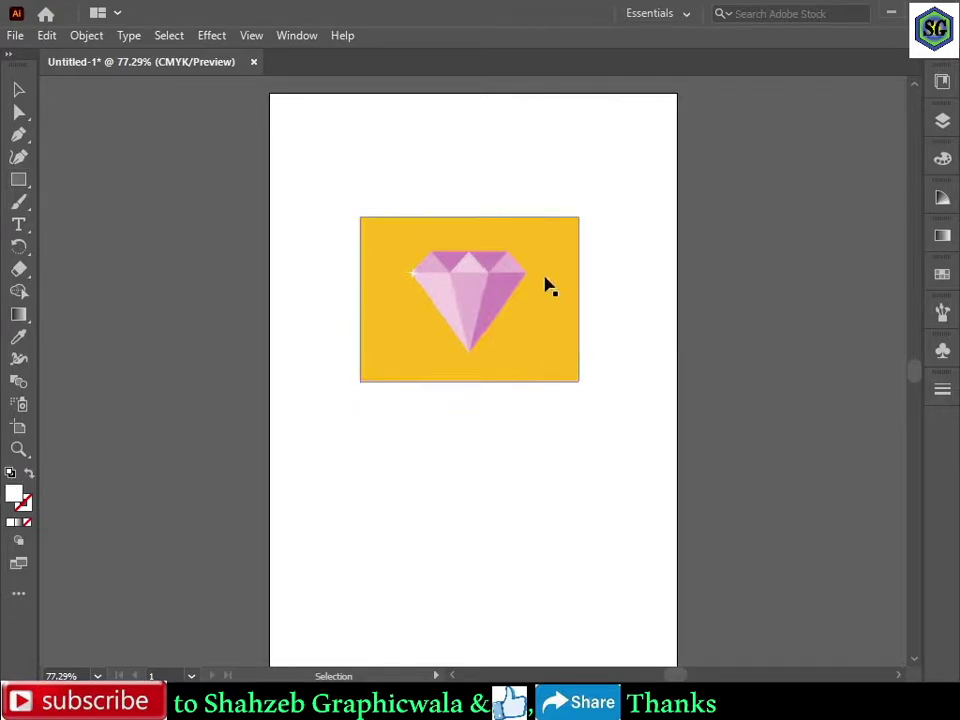
{"action": "left_click", "coordinate": [463, 272]}
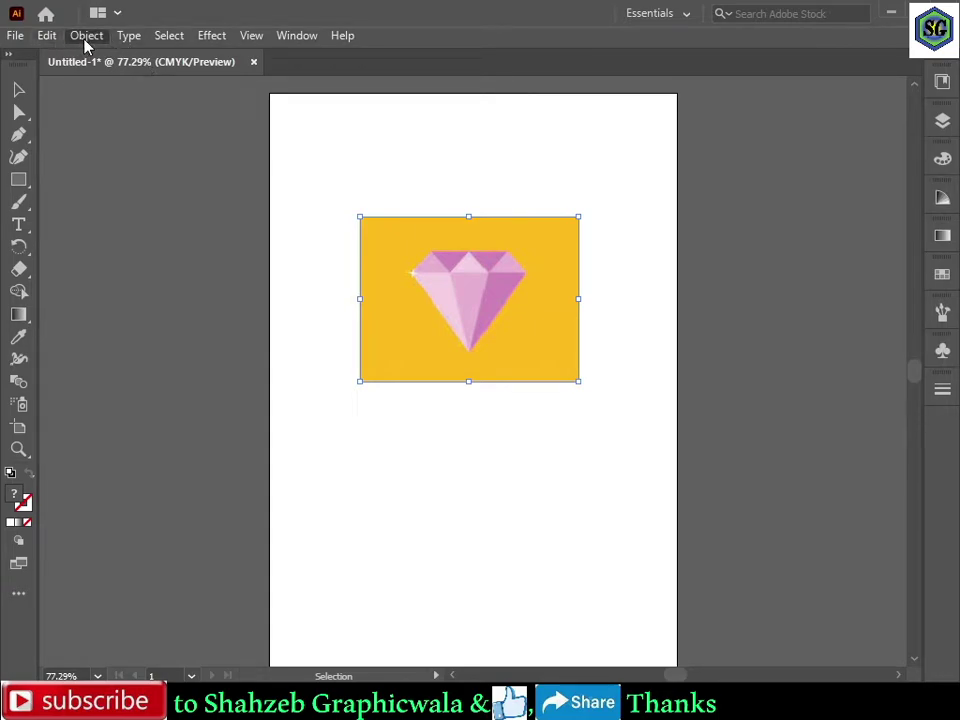
{"action": "left_click", "coordinate": [128, 90]}
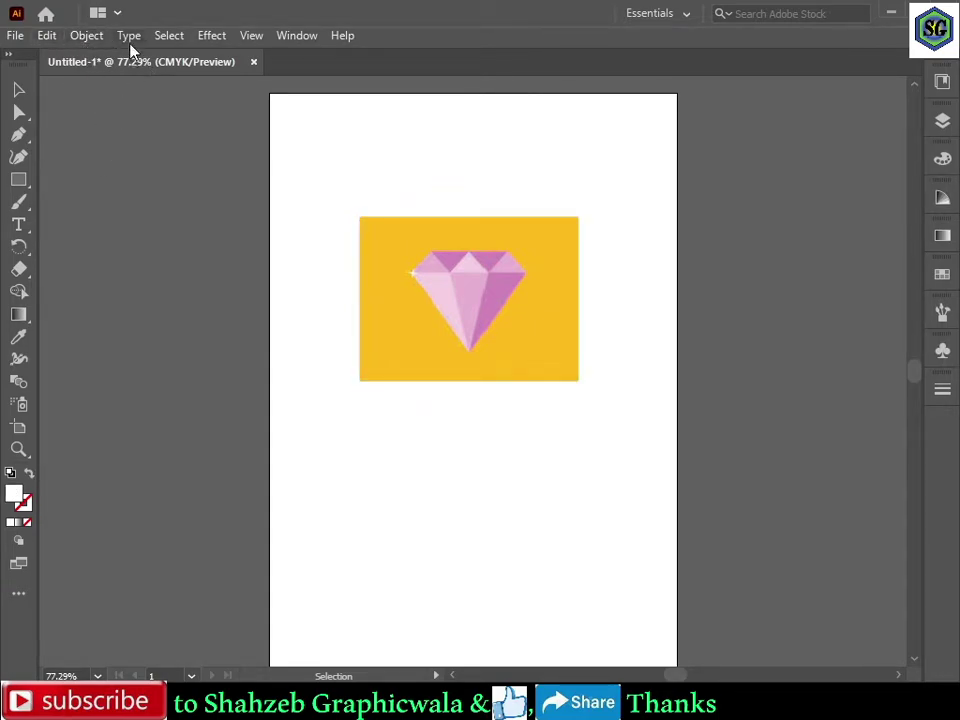
{"action": "left_click", "coordinate": [399, 249]}
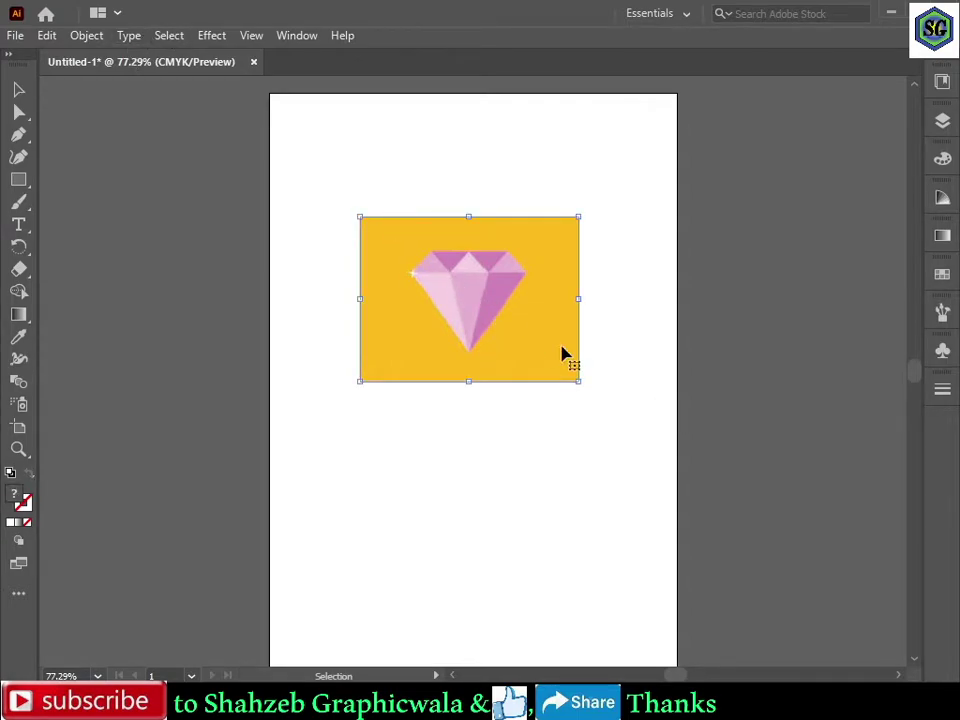
{"action": "key", "text": "ctrl+shift+a"}
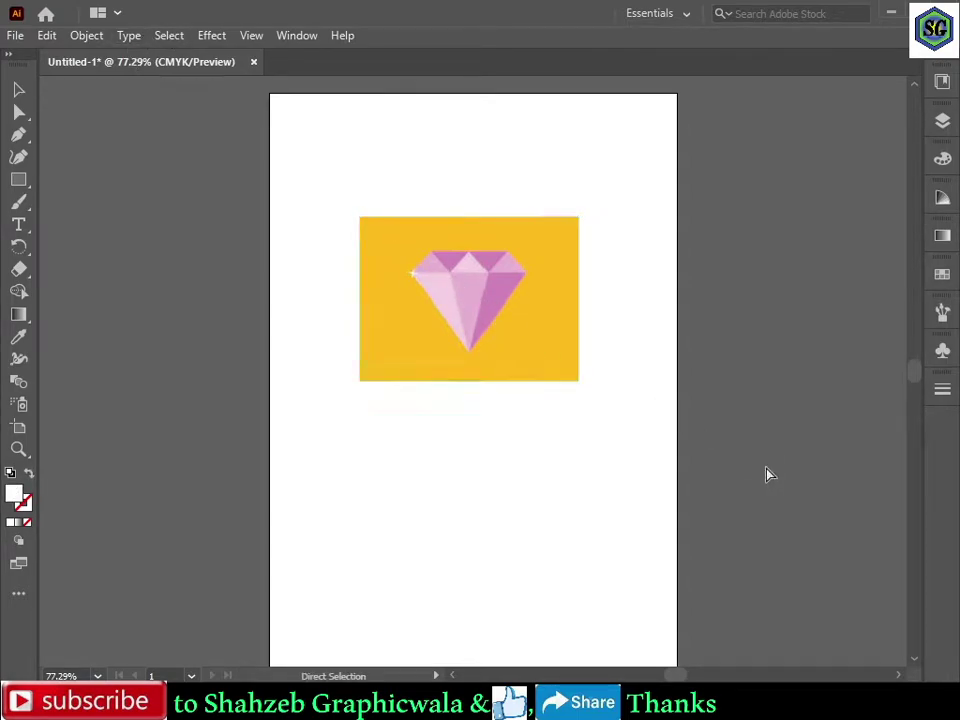
{"action": "scroll", "coordinate": [493, 425], "scroll_direction": "down", "scroll_amount": 1}
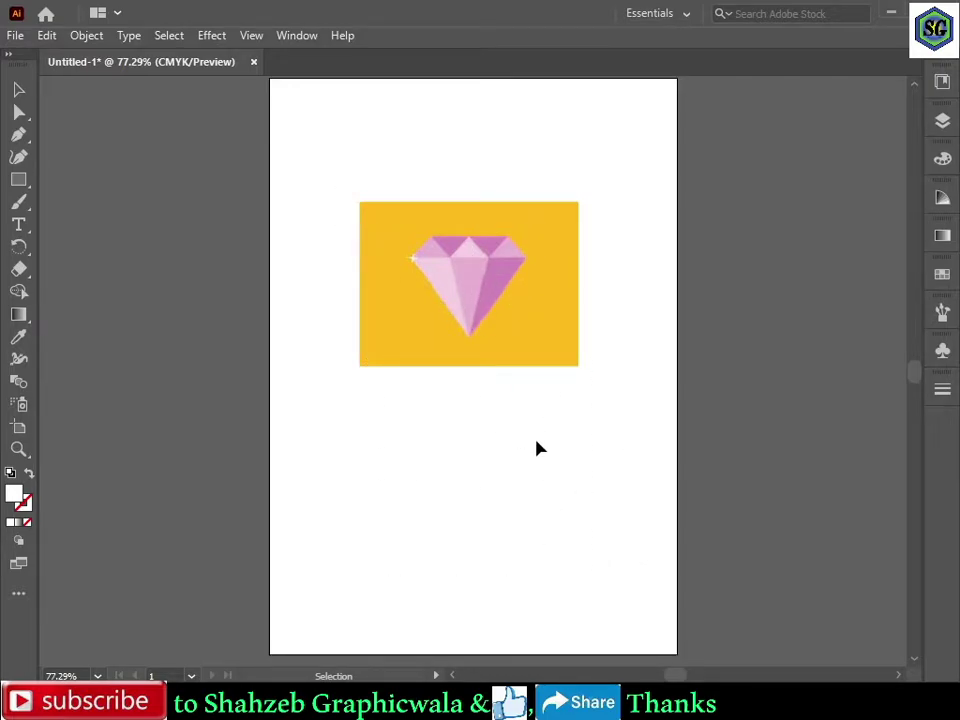
{"action": "scroll", "coordinate": [536, 442], "scroll_direction": "up", "scroll_amount": 1}
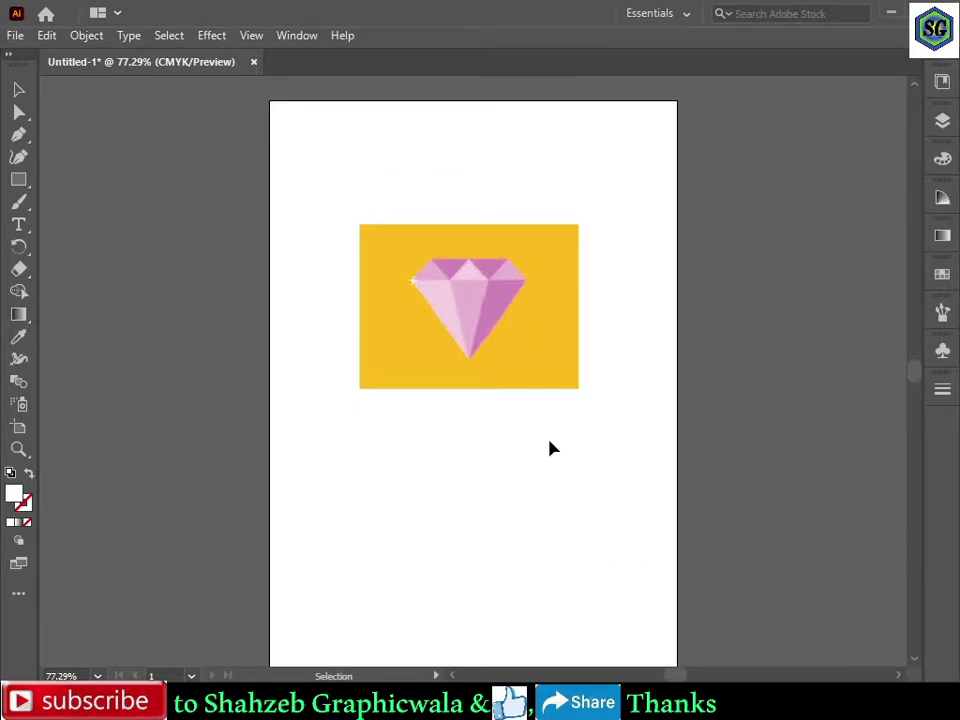
- Move the reference artwork higher on the artboard, undoing a wrong move, and zoom to 150%
{"action": "key", "text": "a"}
{"action": "key", "text": "ctrl+a"}
{"action": "key", "text": "v"}
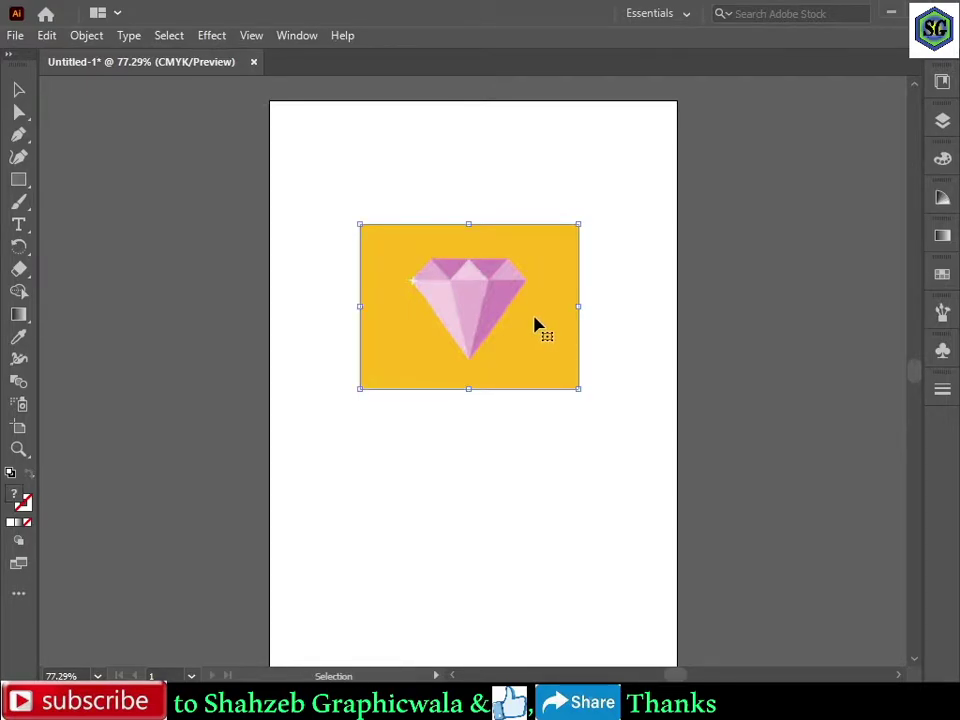
{"action": "left_click_drag", "start_coordinate": [487, 244], "coordinate": [497, 303]}
{"action": "key", "text": "ctrl+z"}
{"action": "left_click_drag", "start_coordinate": [397, 394], "coordinate": [438, 312]}
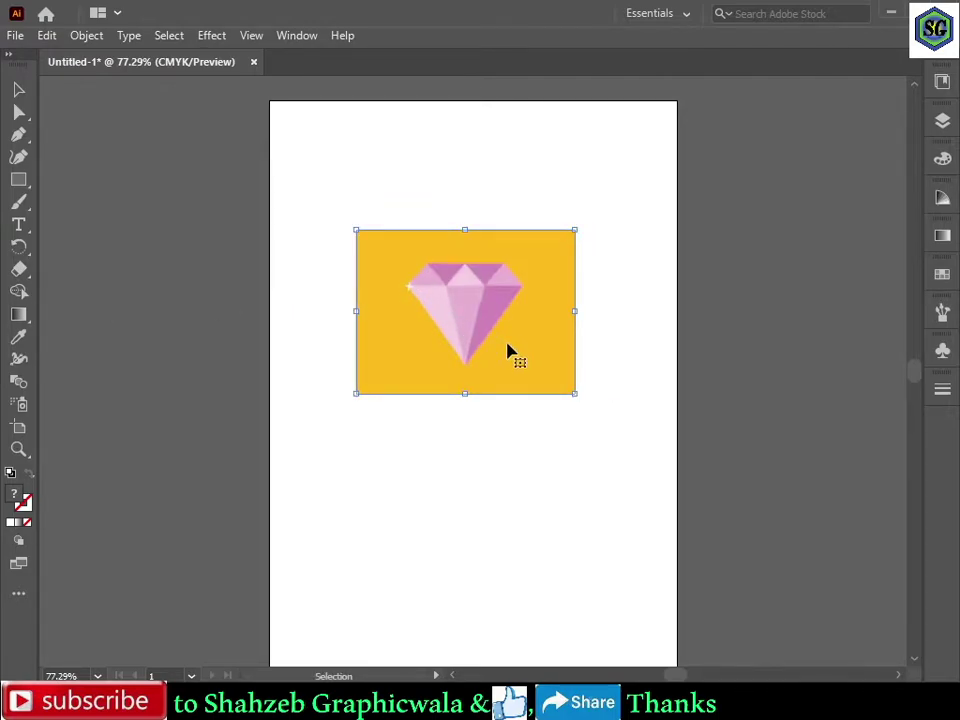
{"action": "key", "text": "ctrl+shift+a"}
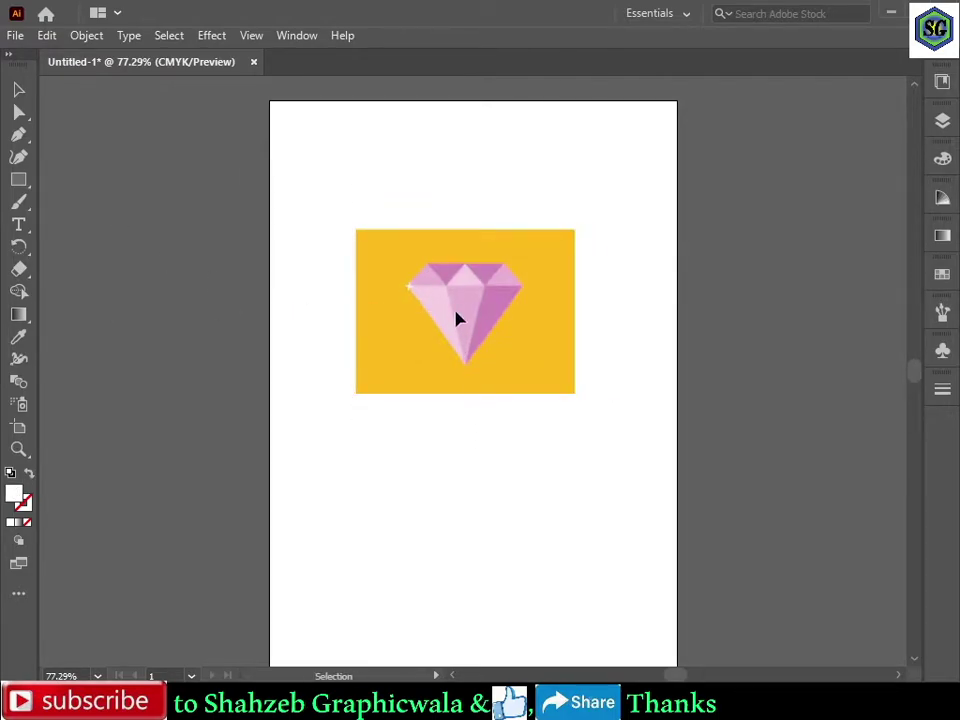
{"action": "key", "text": "ctrl+plus"}
{"action": "key", "text": "ctrl+plus"}
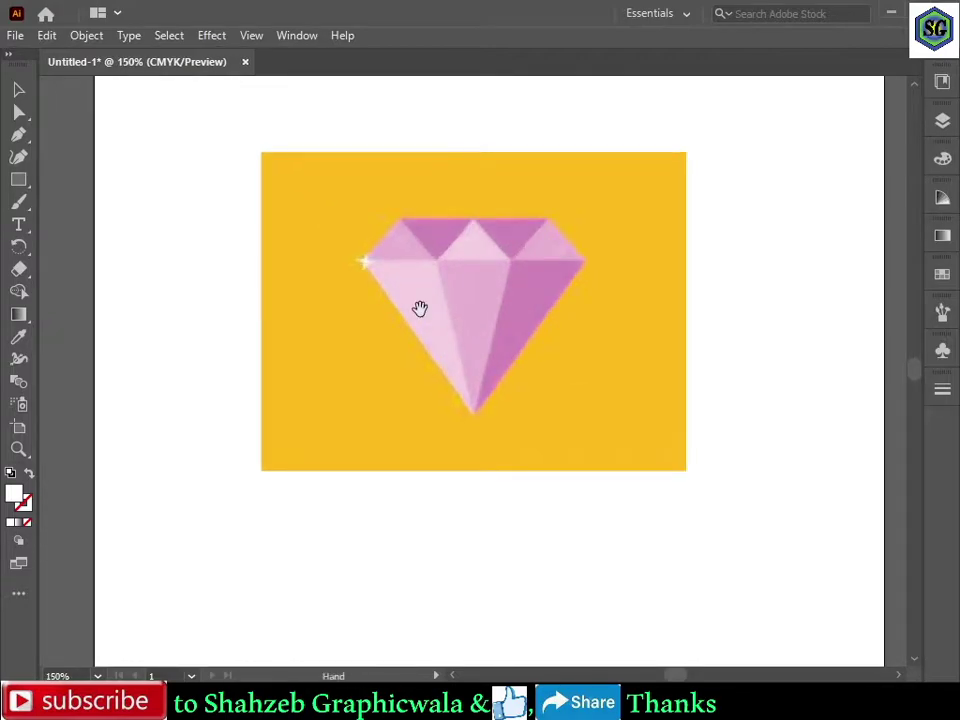
- Draw a white three-point star triangle over the diamond's upper-left facets with the Star tool
{"action": "left_click", "coordinate": [20, 181]}
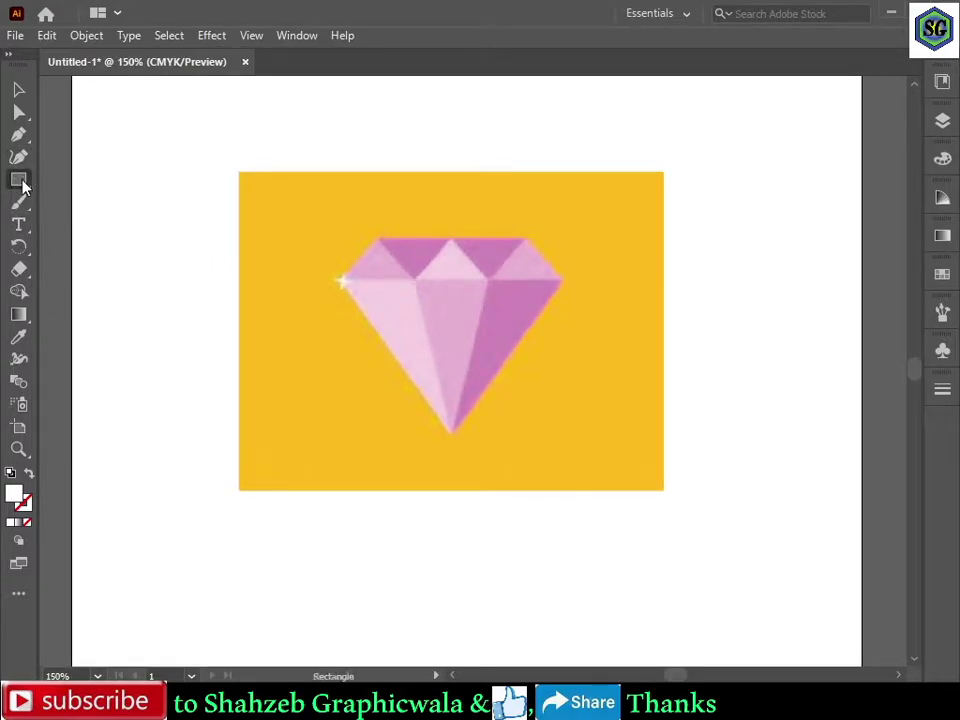
{"action": "key", "text": "shift+m"}
{"action": "left_click_drag", "start_coordinate": [425, 265], "coordinate": [456, 309]}
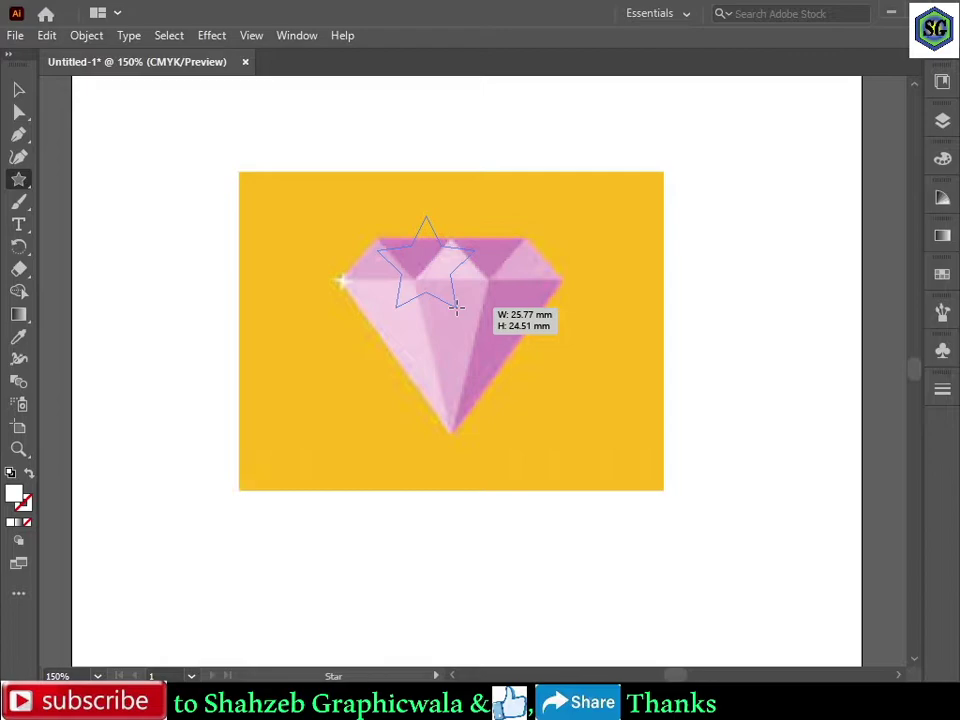
{"action": "key", "text": "Down"}
{"action": "key", "text": "Down"}
{"action": "key", "text": "Up"}
{"action": "key", "text": "Up"}
{"action": "key", "text": "Up"}
{"action": "key", "text": "Up"}
{"action": "key", "text": "Up"}
{"action": "key", "text": "Up"}
{"action": "key", "text": "Up"}
{"action": "key", "text": "Up"}
{"action": "key", "text": "Up"}
{"action": "key", "text": "Up"}
{"action": "key", "text": "Up"}
{"action": "key", "text": "Up"}
{"action": "key", "text": "Up"}
{"action": "key", "text": "Up"}
{"action": "key", "text": "Up"}
{"action": "key", "text": "Up"}
{"action": "key", "text": "Up"}
{"action": "key", "text": "Up"}
{"action": "key", "text": "Up"}
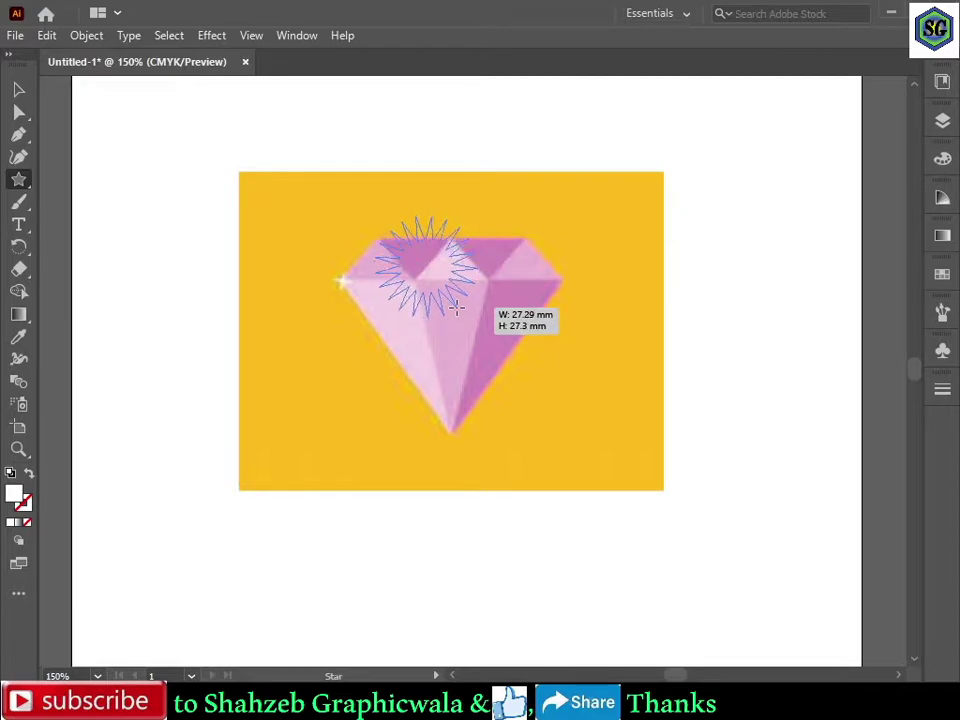
{"action": "key", "text": "Up"}
{"action": "key", "text": "Up"}
{"action": "key", "text": "Down"}
{"action": "key", "text": "Down"}
{"action": "key", "text": "Down"}
{"action": "key", "text": "Down"}
{"action": "key", "text": "Down"}
{"action": "key", "text": "Down"}
{"action": "key", "text": "Down"}
{"action": "key", "text": "Down"}
{"action": "key", "text": "Down"}
{"action": "key", "text": "Down"}
{"action": "key", "text": "Down"}
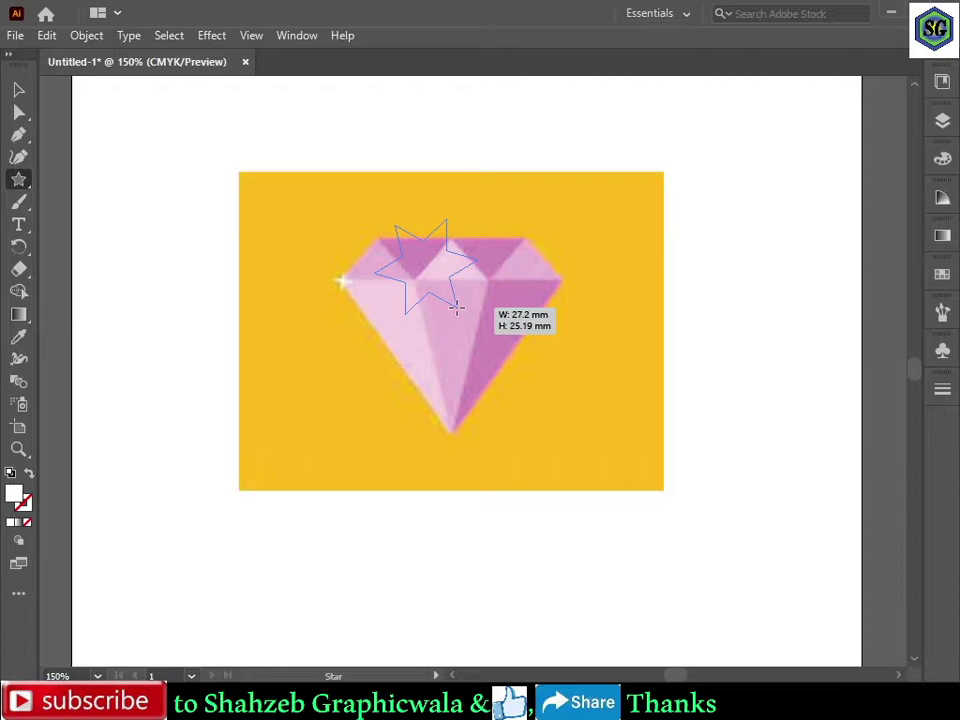
{"action": "key", "text": "Down"}
{"action": "key", "text": "Down"}
{"action": "key", "text": "Down"}
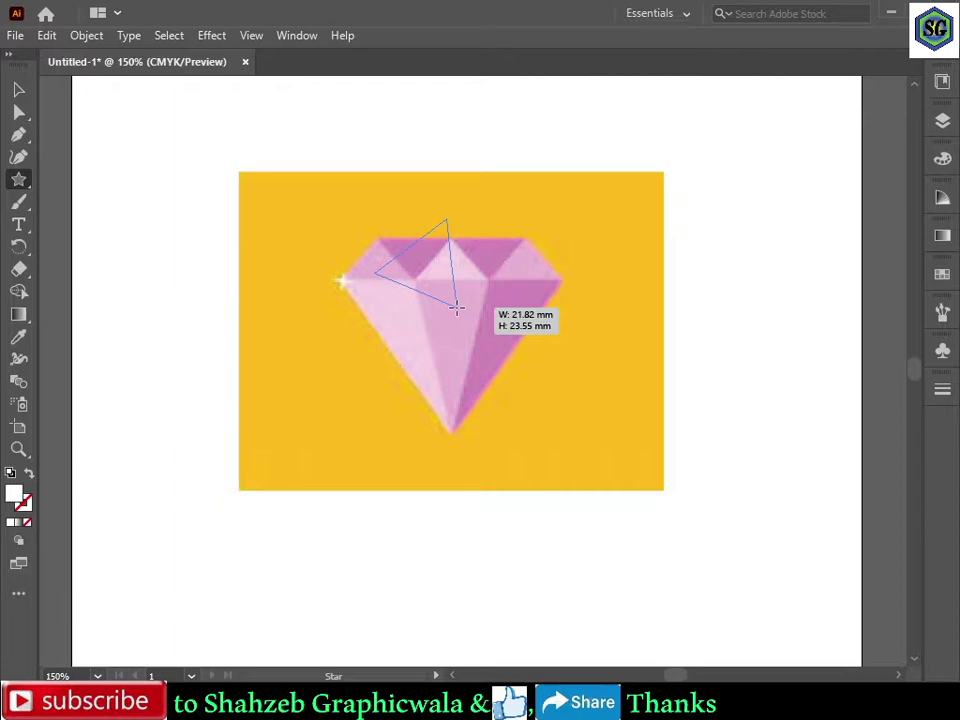
{"action": "left_click_drag", "start_coordinate": [456, 308], "coordinate": [456, 307]}
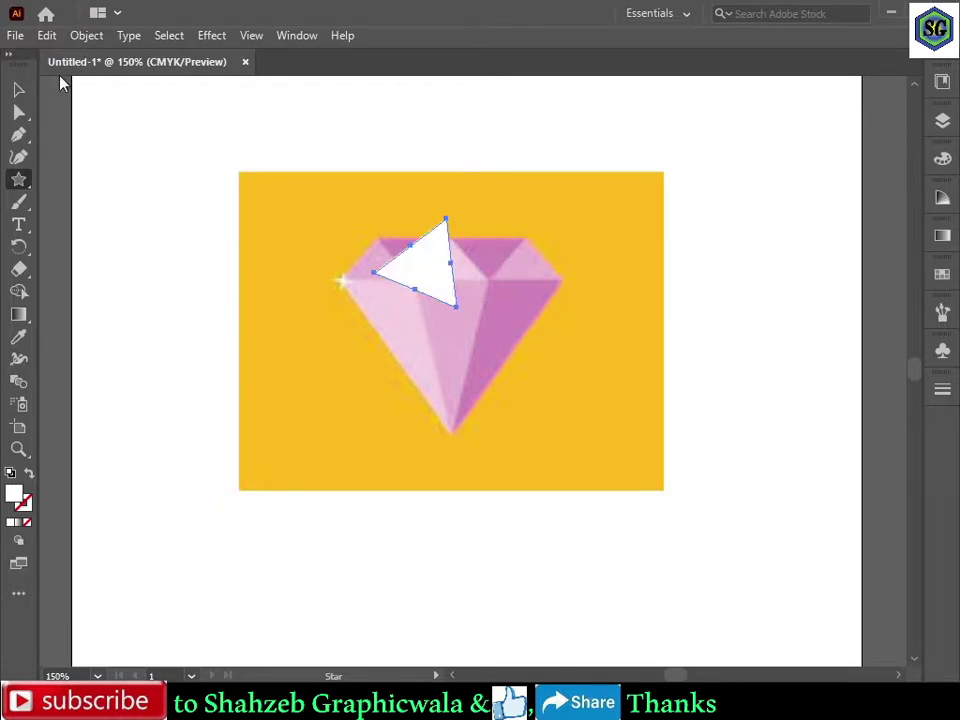
- Rotate the white triangle upright and move it to the diamond's top
{"action": "left_click", "coordinate": [22, 91]}
{"action": "mouse_move", "coordinate": [410, 282]}
{"action": "left_mouse_down"}
{"action": "mouse_move", "coordinate": [486, 324]}
{"action": "mouse_move", "coordinate": [420, 306]}
{"action": "left_mouse_up"}
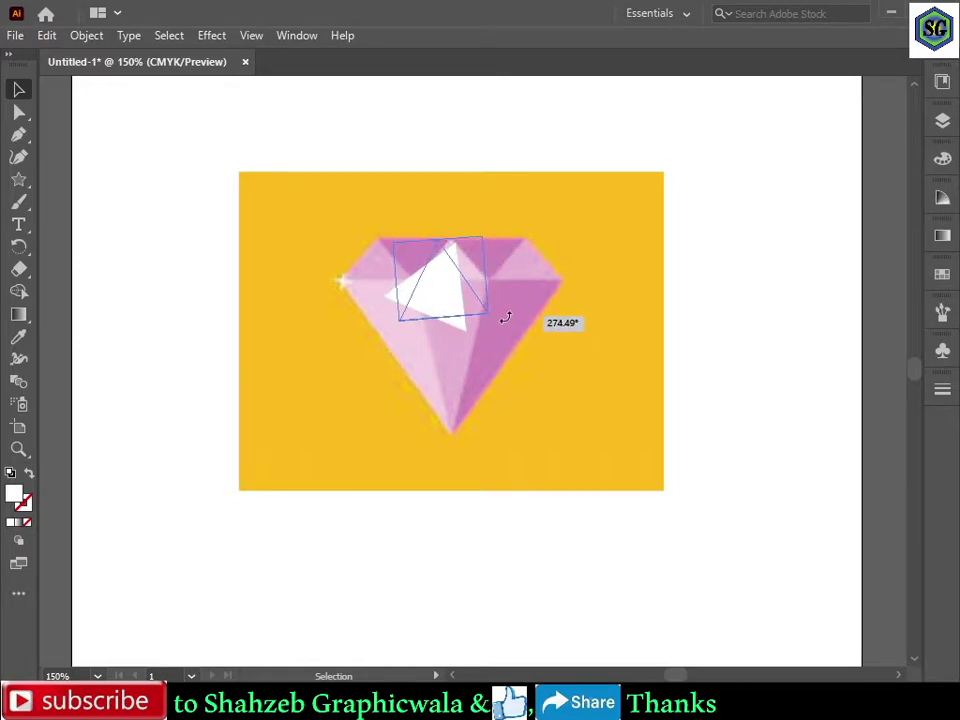
{"action": "left_click_drag", "start_coordinate": [477, 337], "coordinate": [503, 332]}
{"action": "mouse_move", "coordinate": [445, 297]}
{"action": "left_mouse_down"}
{"action": "mouse_move", "coordinate": [467, 272]}
{"action": "mouse_move", "coordinate": [457, 264]}
{"action": "left_mouse_up"}
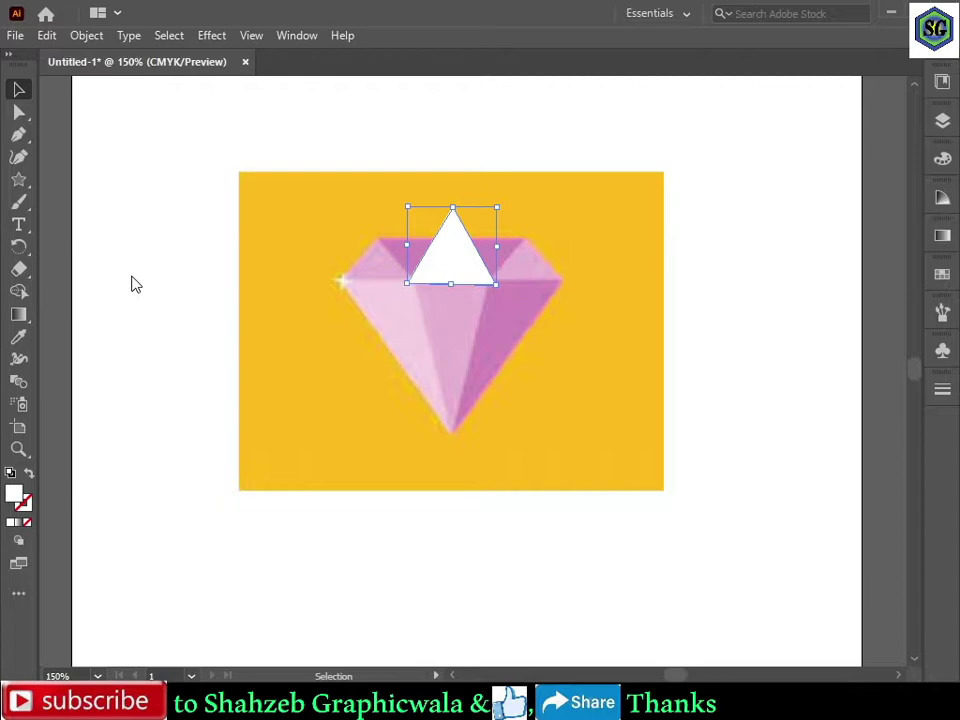
{"action": "left_click", "coordinate": [157, 351]}
- Shrink the triangle to fit the top-centre facet and nudge it into alignment
{"action": "left_click_drag", "start_coordinate": [446, 264], "coordinate": [455, 268]}
{"action": "left_click", "coordinate": [459, 269]}
{"action": "left_click_drag", "start_coordinate": [504, 207], "coordinate": [491, 243]}
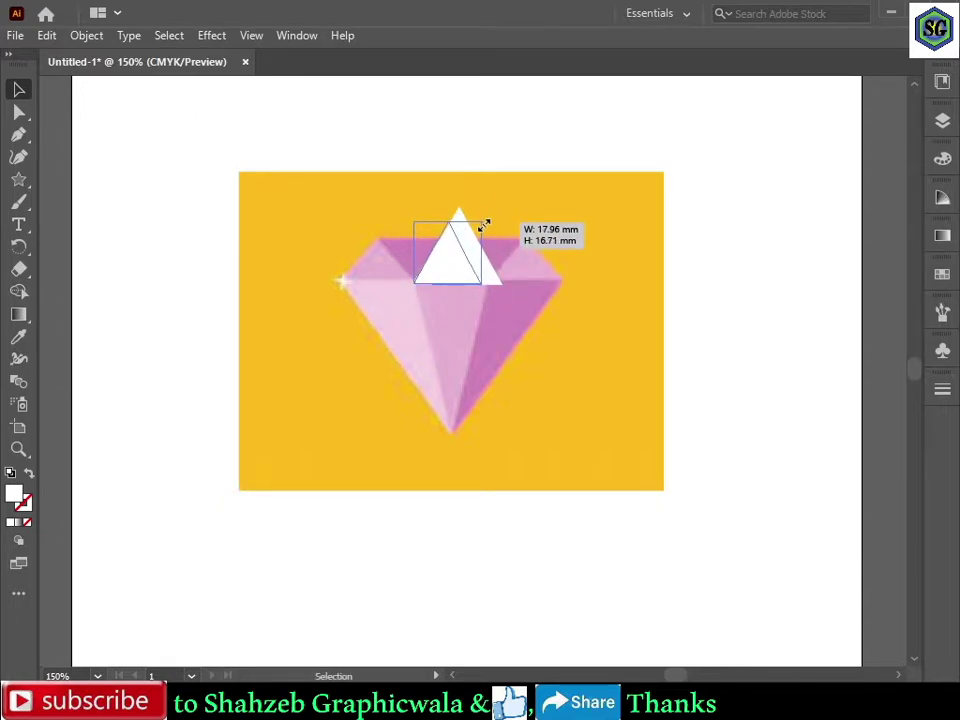
{"action": "left_click", "coordinate": [514, 186]}
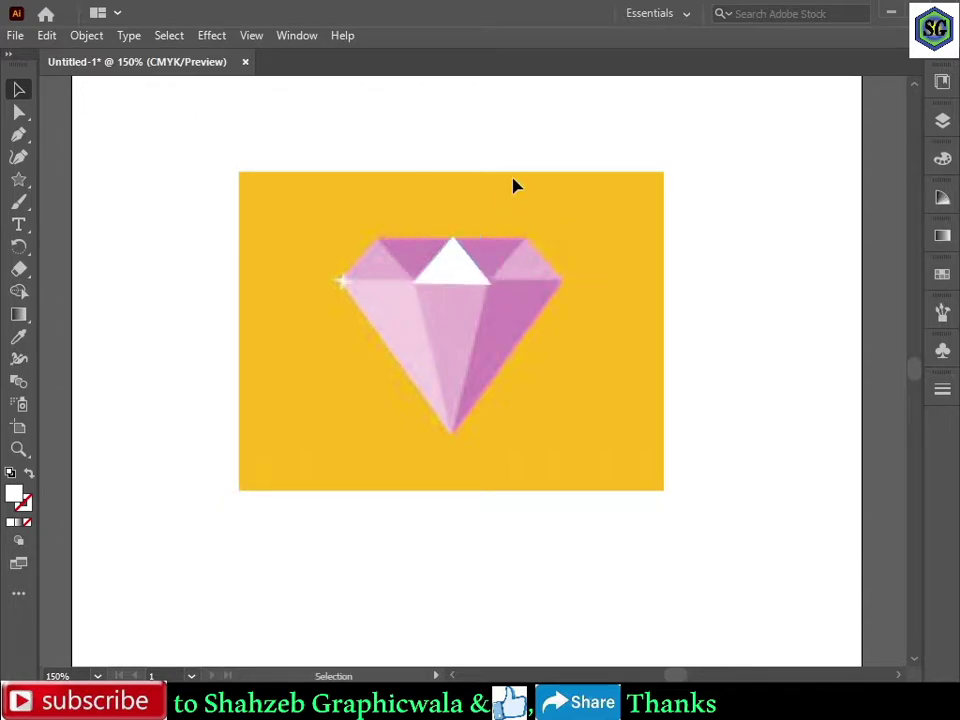
{"action": "left_click_drag", "start_coordinate": [467, 268], "coordinate": [473, 267]}
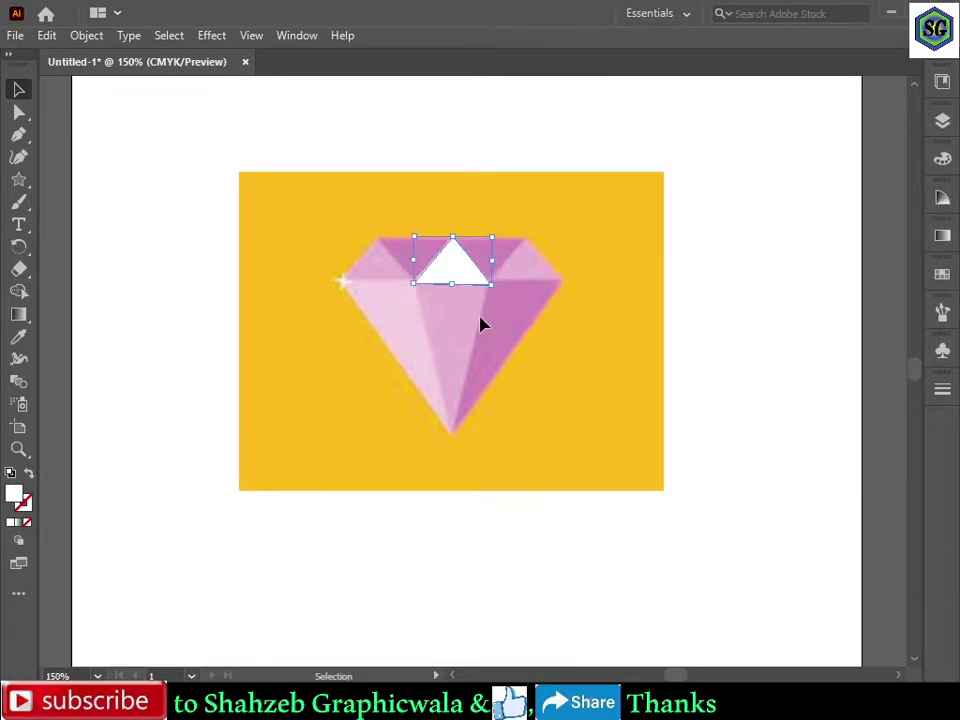
{"action": "scroll", "coordinate": [463, 310], "scroll_direction": "up", "scroll_amount": 5}
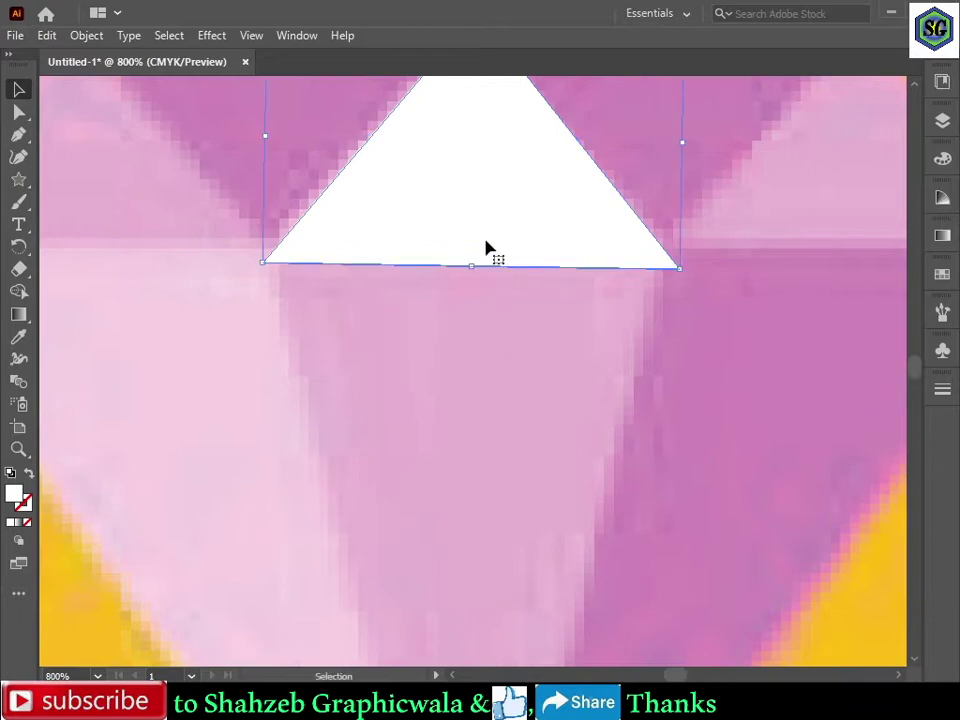
{"action": "mouse_move", "coordinate": [486, 250]}
{"action": "left_mouse_down"}
{"action": "mouse_move", "coordinate": [508, 228]}
{"action": "mouse_move", "coordinate": [489, 253]}
{"action": "left_mouse_up"}
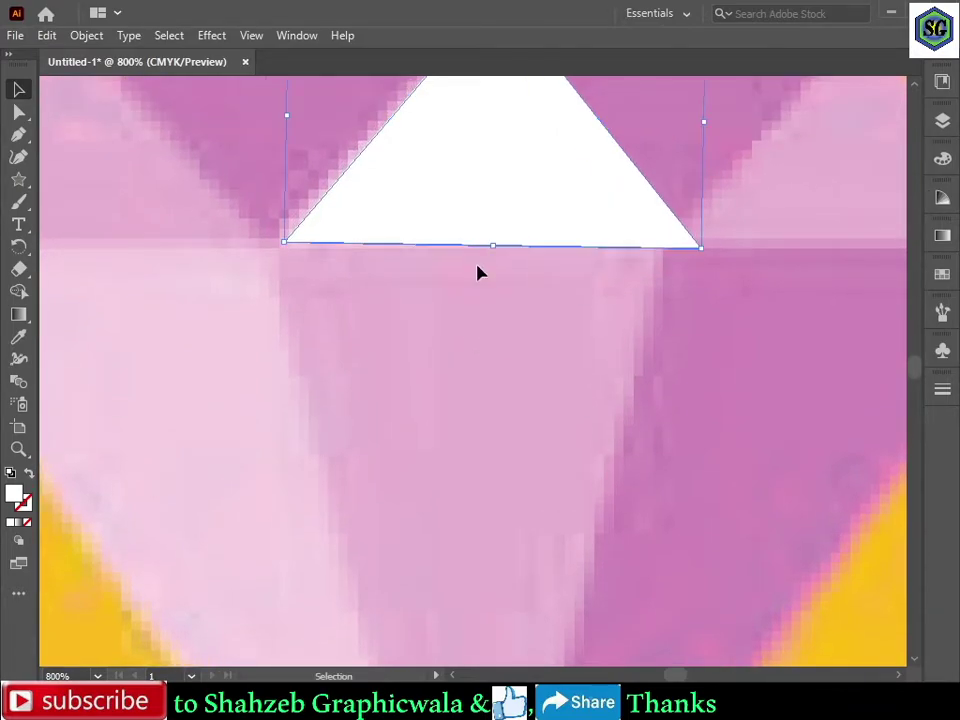
- Shrink the white triangle from its top-right corner to match the top facet
{"action": "mouse_move", "coordinate": [463, 318]}
{"action": "left_mouse_down"}
{"action": "mouse_move", "coordinate": [467, 343]}
{"action": "mouse_move", "coordinate": [437, 469]}
{"action": "left_mouse_up"}
{"action": "left_click", "coordinate": [430, 336]}
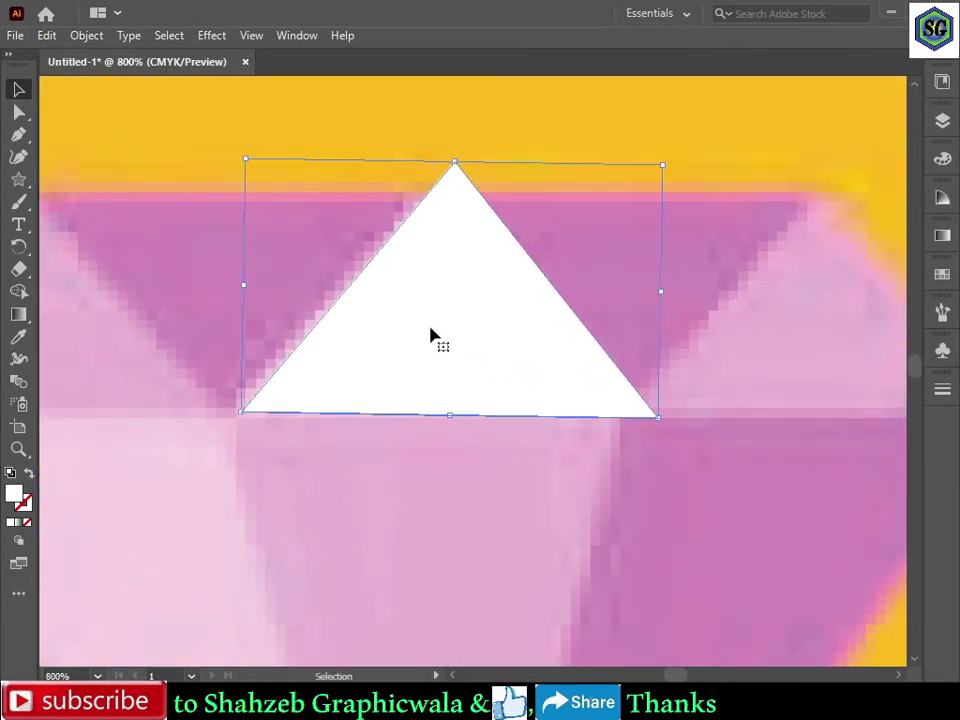
{"action": "left_click_drag", "start_coordinate": [662, 169], "coordinate": [627, 195]}
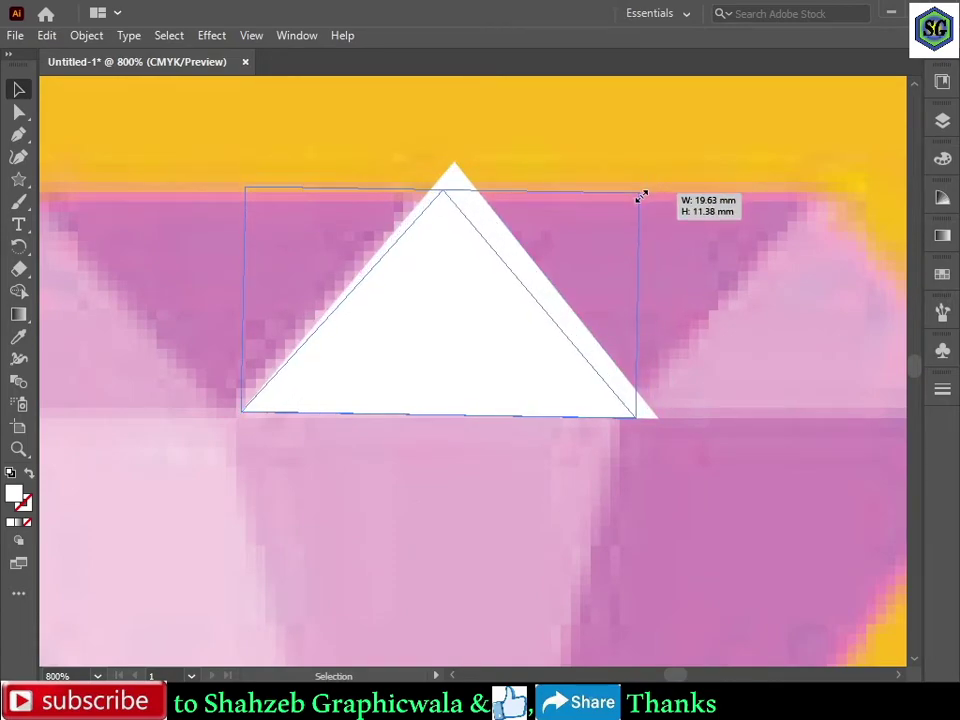
{"action": "left_click_drag", "start_coordinate": [627, 195], "coordinate": [618, 197]}
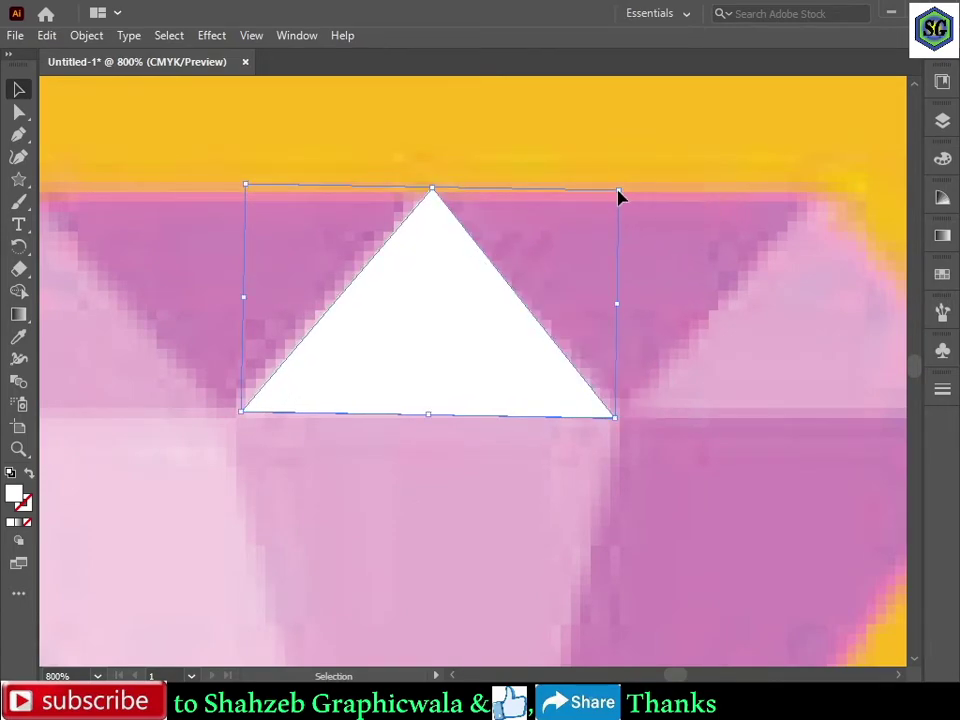
{"action": "left_click", "coordinate": [434, 191]}
{"action": "left_click", "coordinate": [434, 190]}
{"action": "left_click", "coordinate": [490, 242]}
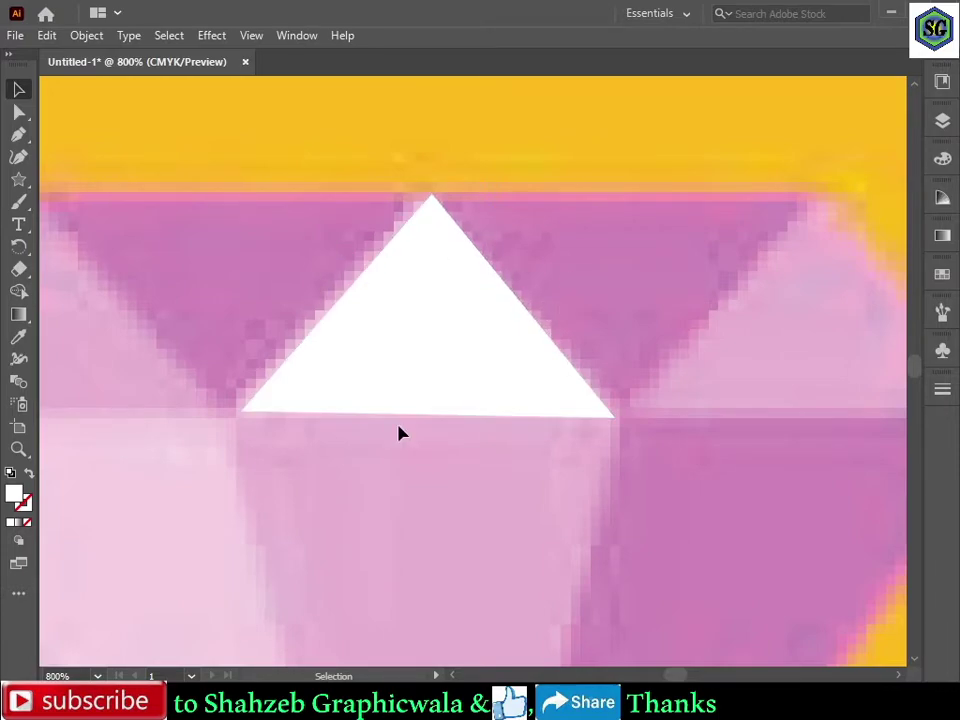
- Zoom and pan for a close view of the diamond's top triangle
{"action": "scroll", "coordinate": [399, 433], "scroll_direction": "down", "scroll_amount": 4}
{"action": "left_click_drag", "start_coordinate": [500, 576], "coordinate": [540, 418]}
{"action": "scroll", "coordinate": [446, 339], "scroll_direction": "up", "scroll_amount": 1}
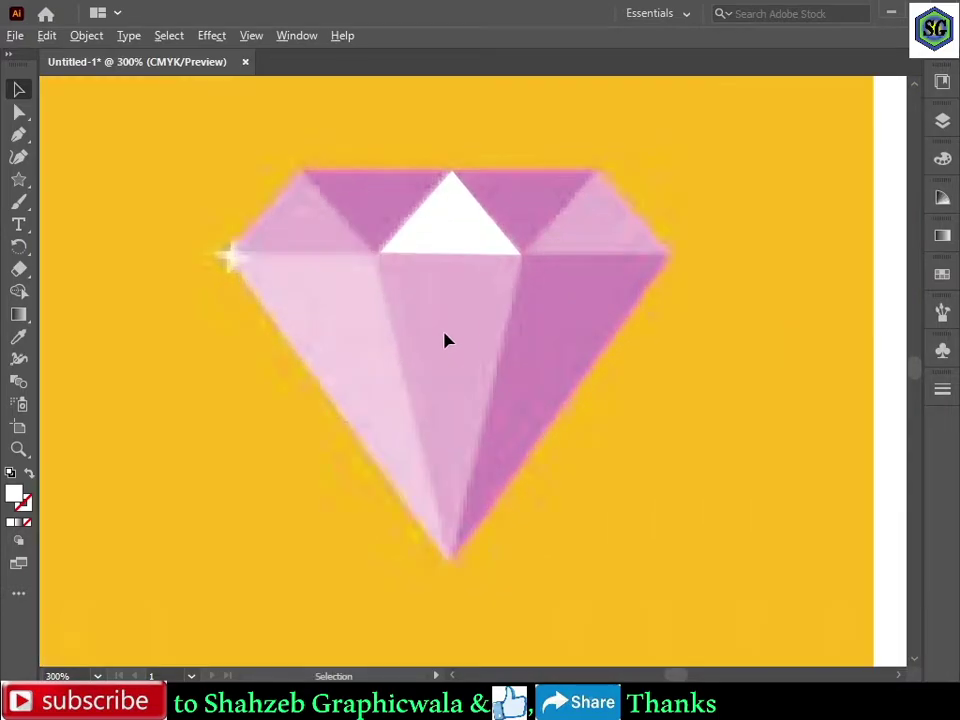
{"action": "scroll", "coordinate": [444, 249], "scroll_direction": "up", "scroll_amount": 1}
{"action": "left_click_drag", "start_coordinate": [448, 259], "coordinate": [446, 319]}
- Try moving the top triangle, undoing back to its original position
{"action": "left_click", "coordinate": [454, 302]}
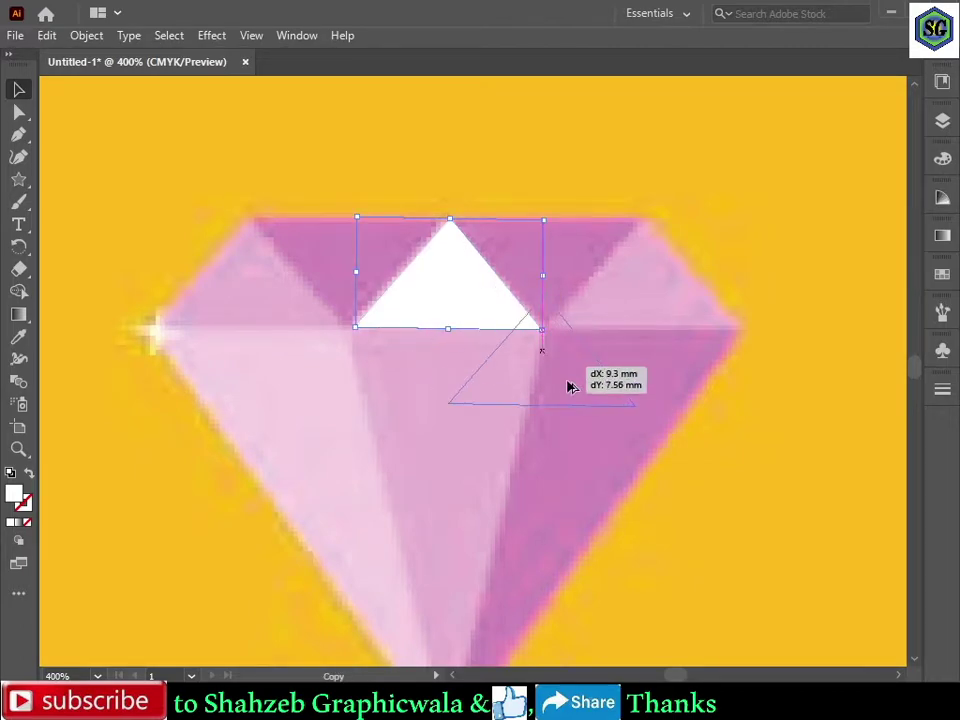
{"action": "left_click_drag", "start_coordinate": [455, 301], "coordinate": [628, 440]}
{"action": "key", "text": "ctrl+z"}
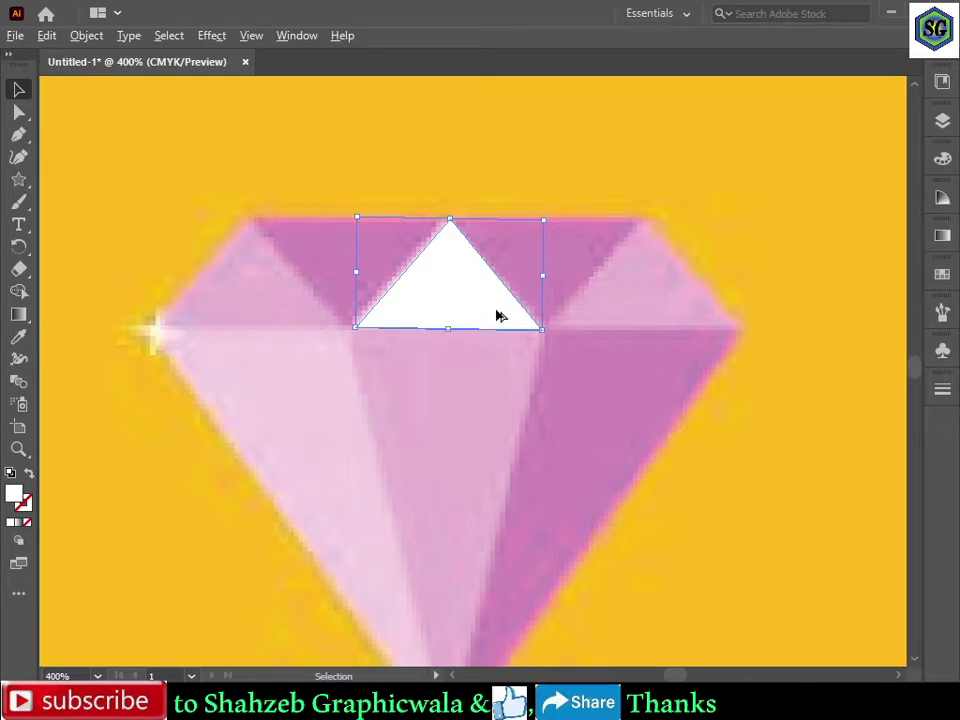
{"action": "mouse_move", "coordinate": [524, 323]}
{"action": "left_mouse_down"}
{"action": "mouse_move", "coordinate": [624, 439]}
{"action": "mouse_move", "coordinate": [485, 290]}
{"action": "left_mouse_up"}
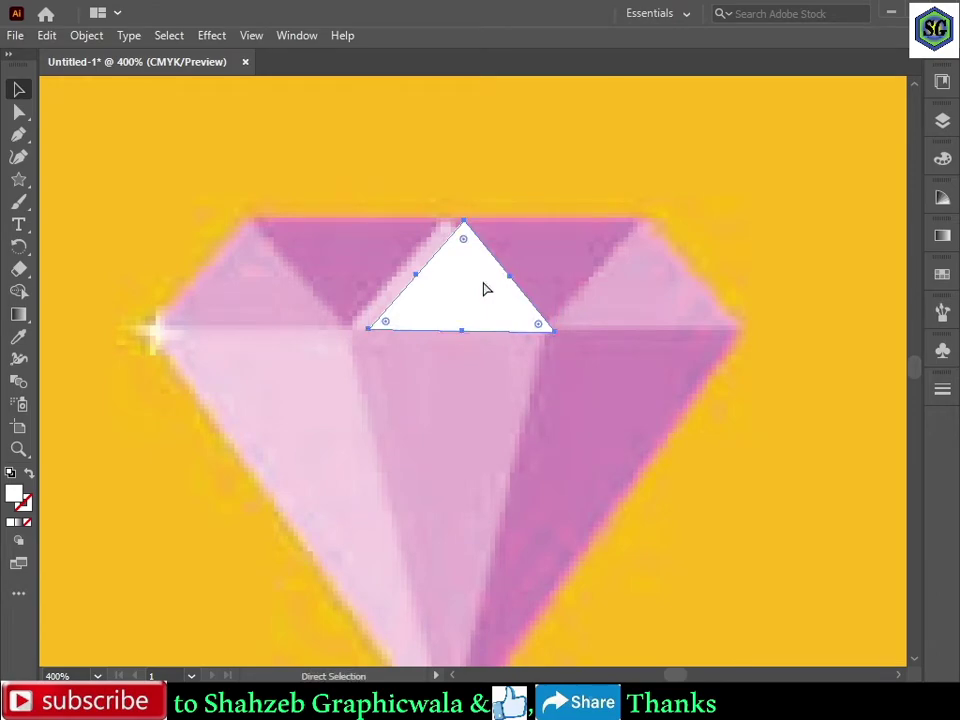
{"action": "key", "text": "ctrl+z"}
{"action": "key", "text": "ctrl+shift+z"}
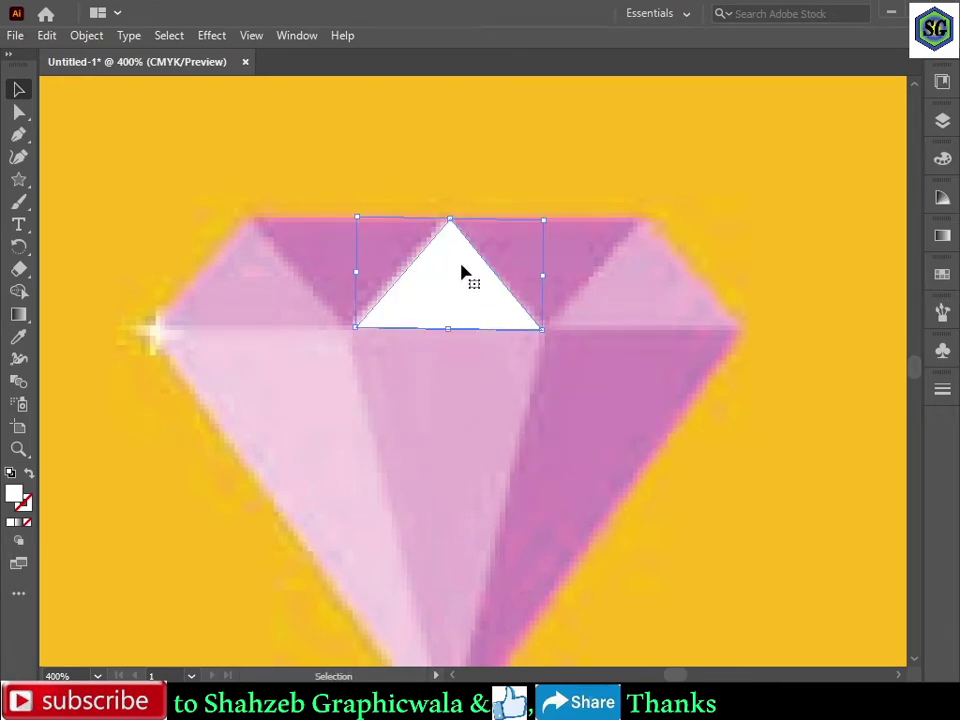
- Place a copy of the triangle over the diamond's top-right facet
{"action": "left_click_drag", "start_coordinate": [444, 300], "coordinate": [621, 496]}
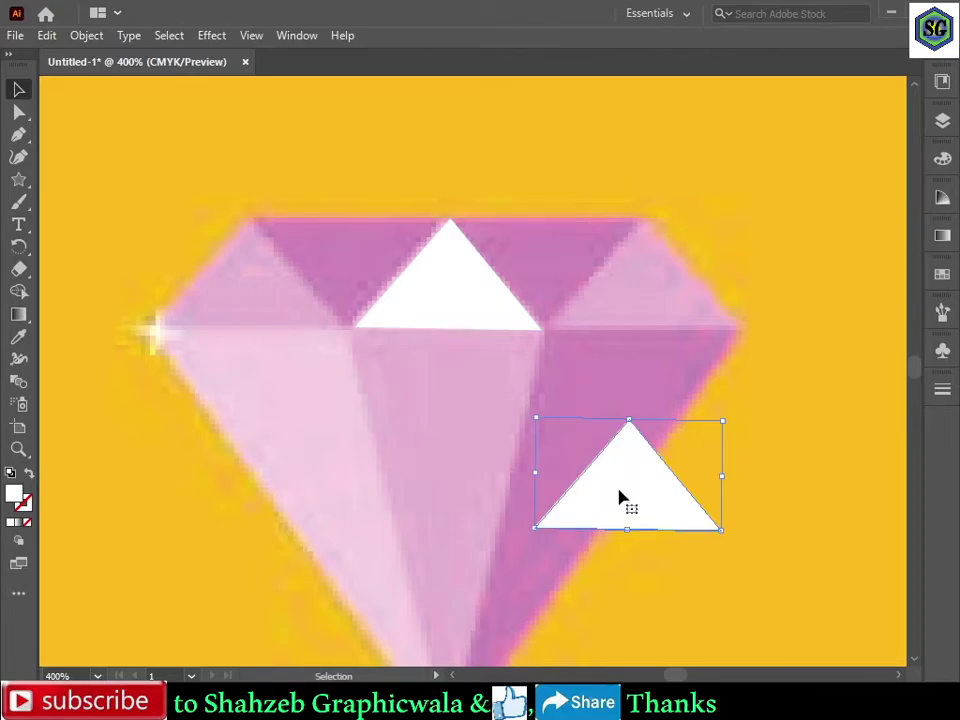
{"action": "mouse_move", "coordinate": [621, 496]}
{"action": "left_mouse_down"}
{"action": "mouse_move", "coordinate": [563, 299]}
{"action": "mouse_move", "coordinate": [754, 330]}
{"action": "left_mouse_up"}
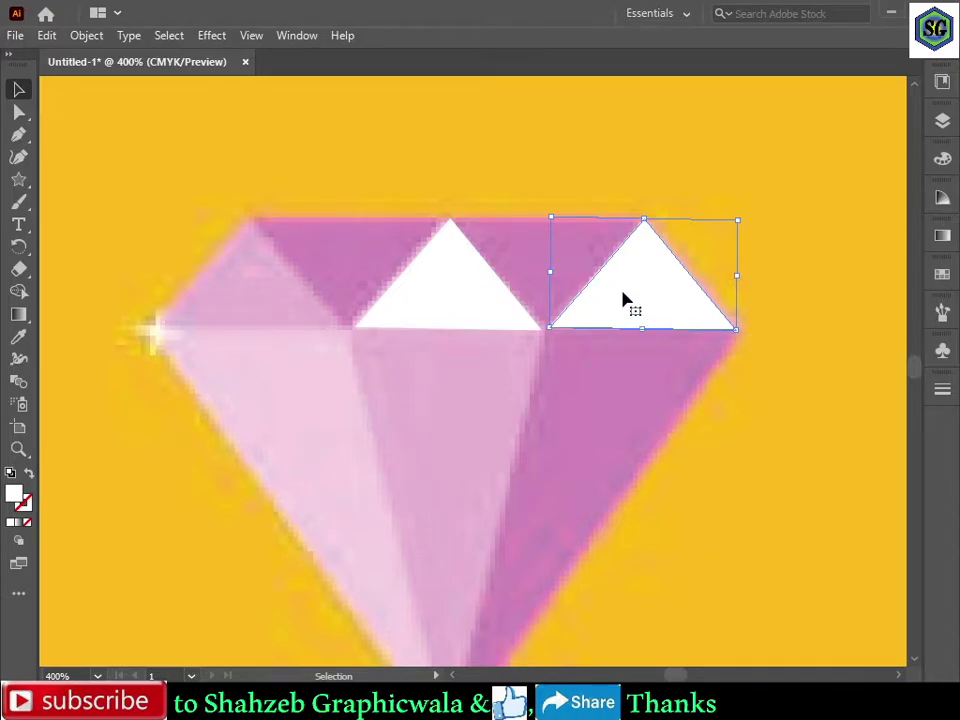
{"action": "mouse_move", "coordinate": [618, 292]}
{"action": "left_mouse_down"}
{"action": "mouse_move", "coordinate": [606, 294]}
{"action": "mouse_move", "coordinate": [641, 291]}
{"action": "mouse_move", "coordinate": [632, 292]}
{"action": "left_mouse_up"}
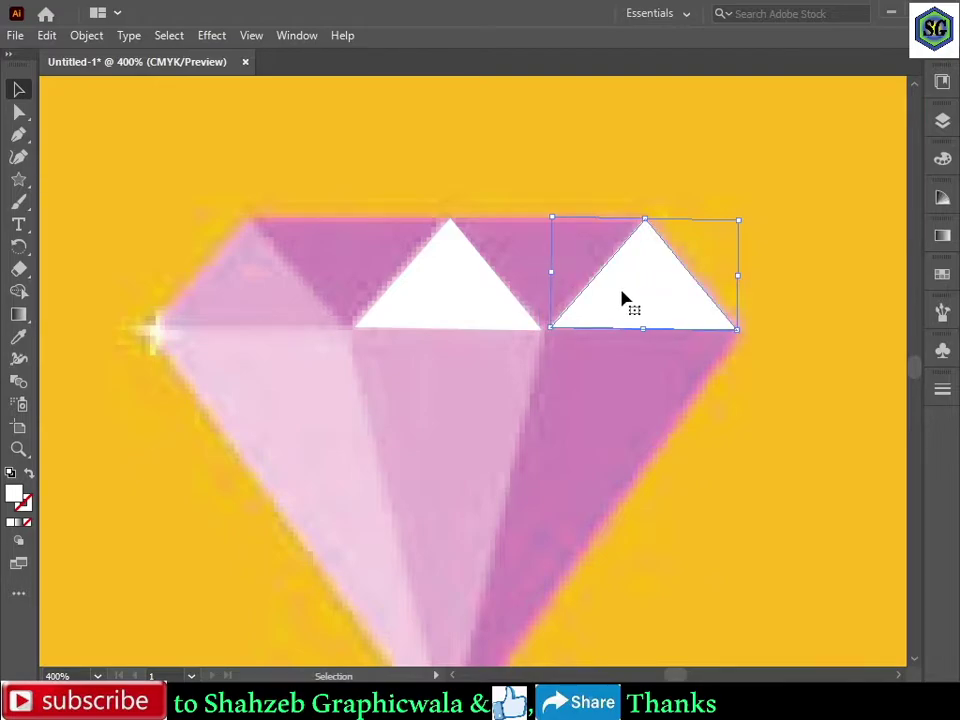
{"action": "left_click_drag", "start_coordinate": [507, 298], "coordinate": [504, 297]}
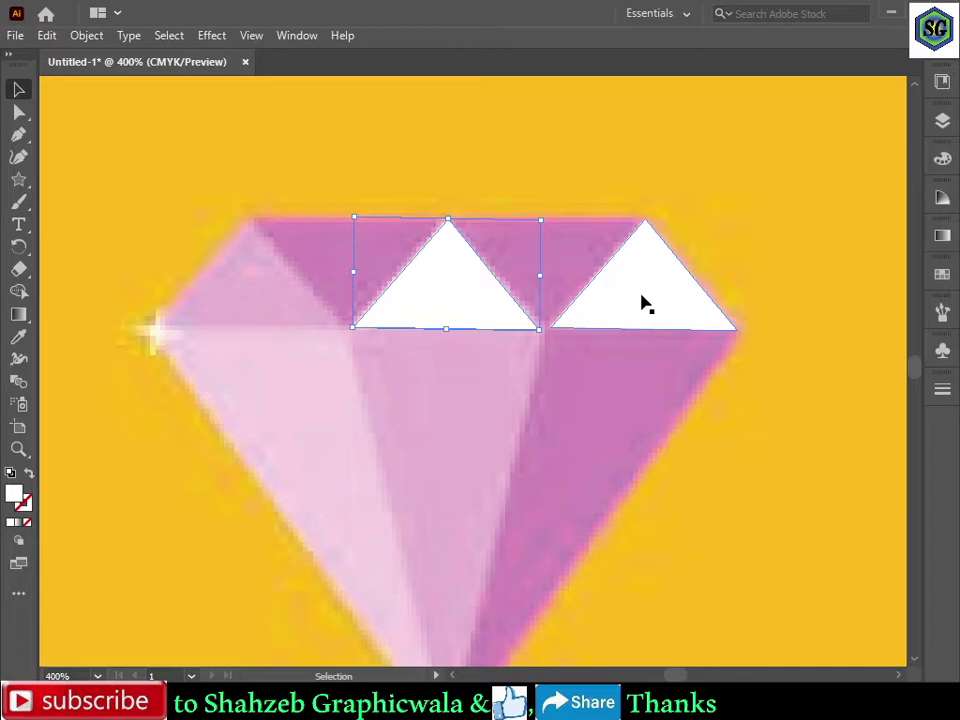
- Copy the right triangle onto the top-left facet and enlarge it to fit
{"action": "left_click_drag", "start_coordinate": [643, 302], "coordinate": [260, 302]}
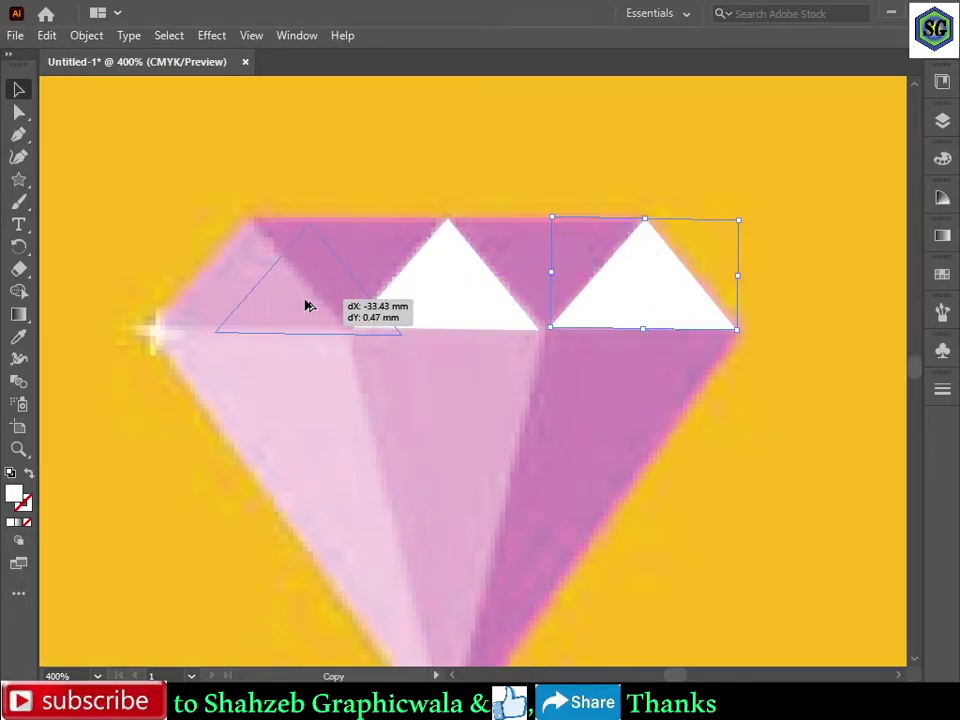
{"action": "left_click_drag", "start_coordinate": [260, 302], "coordinate": [249, 300]}
{"action": "left_click", "coordinate": [514, 197]}
{"action": "left_click", "coordinate": [261, 298]}
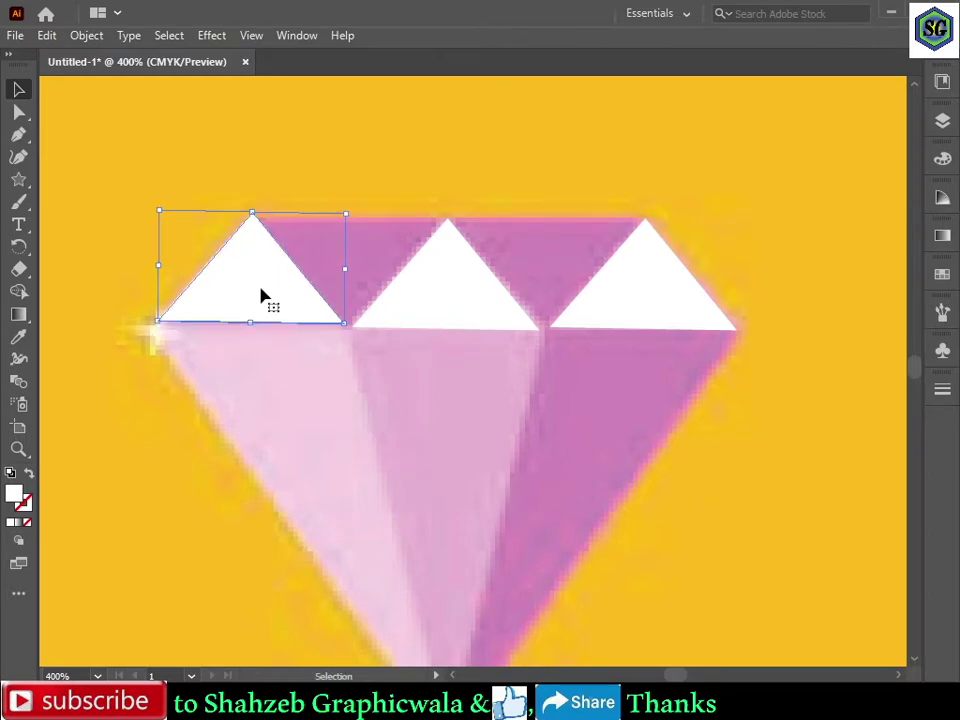
{"action": "left_click_drag", "start_coordinate": [340, 320], "coordinate": [352, 325]}
{"action": "left_click", "coordinate": [647, 368]}
- Stretch the right triangle toward the middle one and widen the middle triangle slightly
{"action": "left_click", "coordinate": [626, 315]}
{"action": "left_click_drag", "start_coordinate": [552, 329], "coordinate": [542, 332]}
{"action": "left_click", "coordinate": [576, 221]}
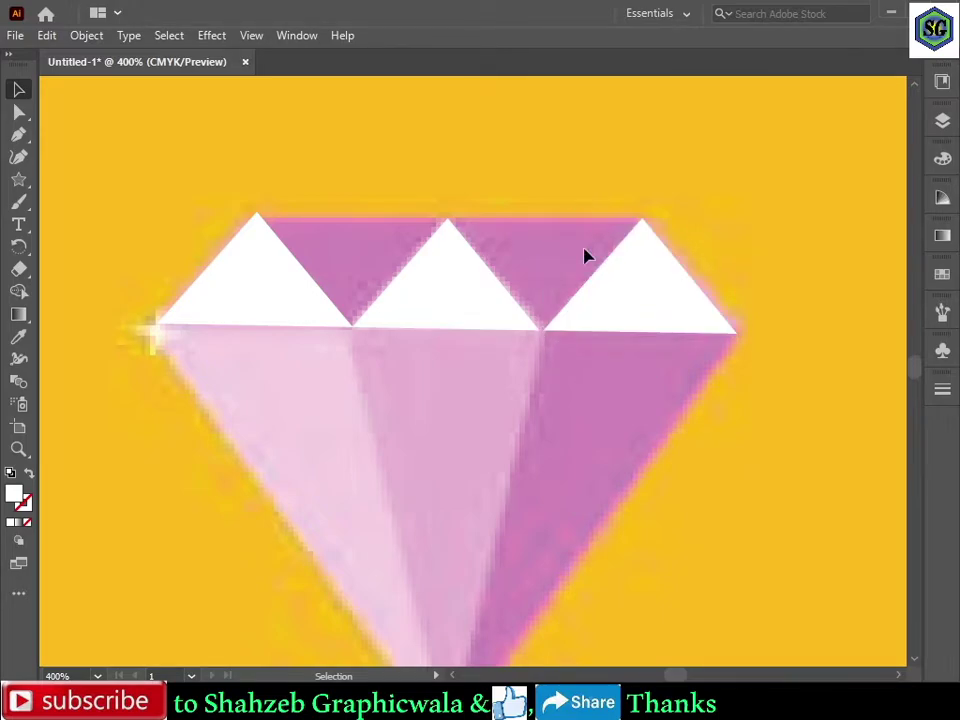
{"action": "double_click", "coordinate": [473, 306]}
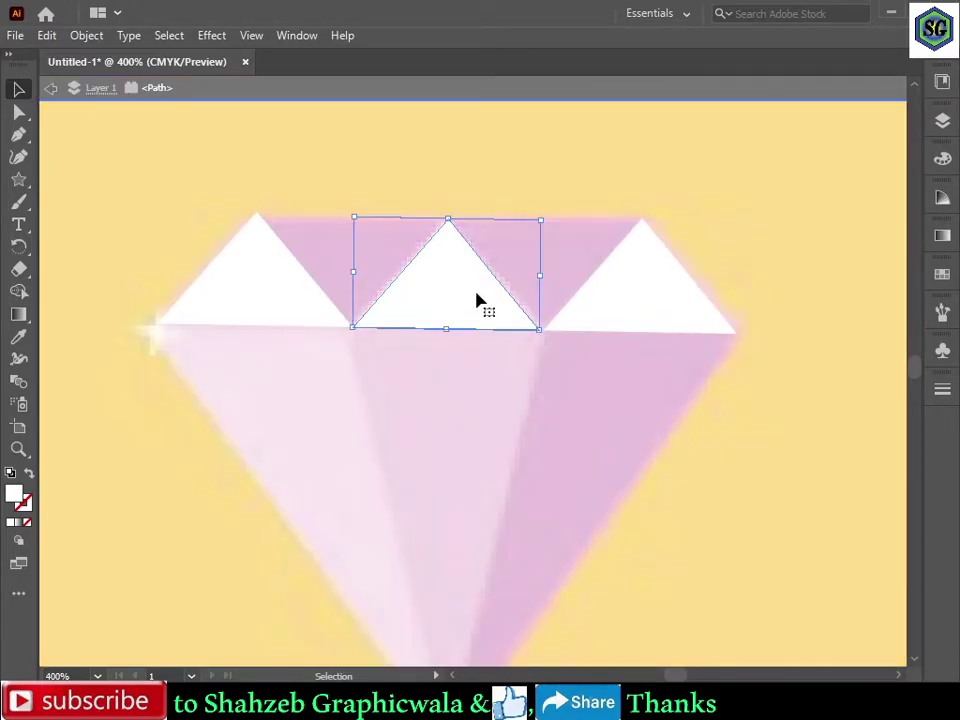
{"action": "double_click", "coordinate": [137, 230]}
{"action": "left_click", "coordinate": [478, 278]}
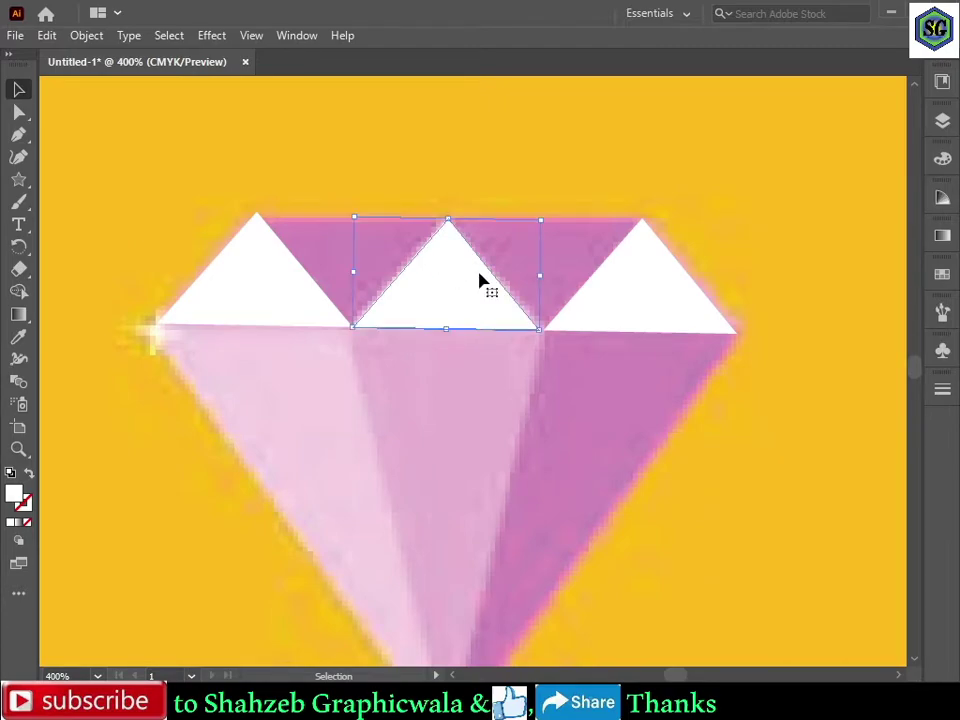
{"action": "left_click_drag", "start_coordinate": [537, 328], "coordinate": [544, 328]}
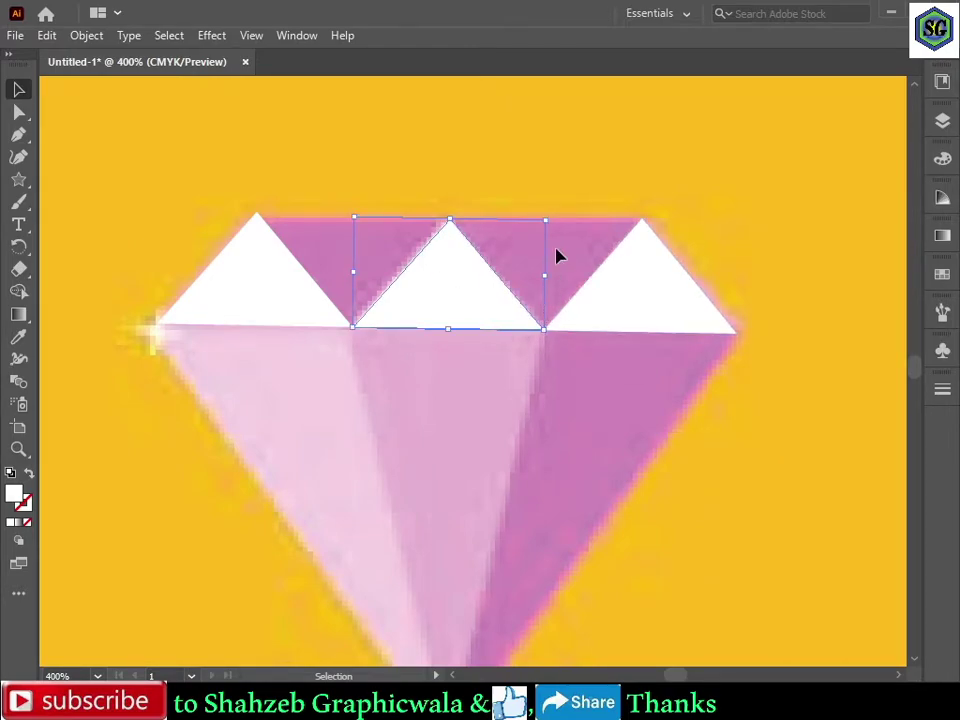
{"action": "left_click", "coordinate": [540, 179]}
{"action": "left_click", "coordinate": [480, 290]}
- Copy the middle triangle, turn it 180° upside down, and drop it into the right gap
{"action": "left_click_drag", "start_coordinate": [478, 285], "coordinate": [643, 183]}
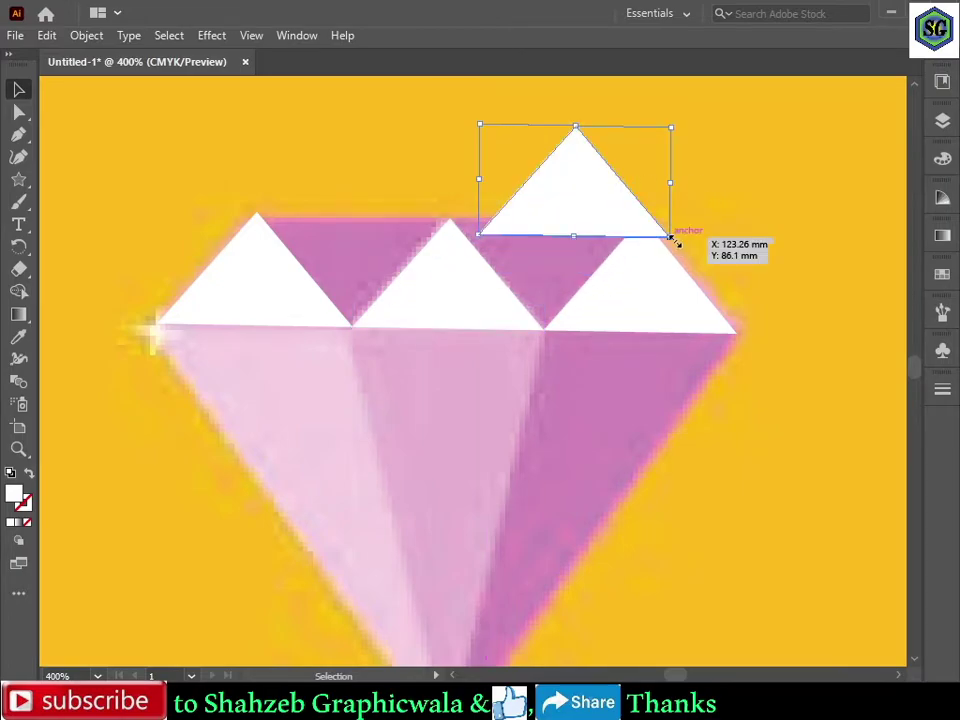
{"action": "left_click_drag", "start_coordinate": [678, 237], "coordinate": [509, 152]}
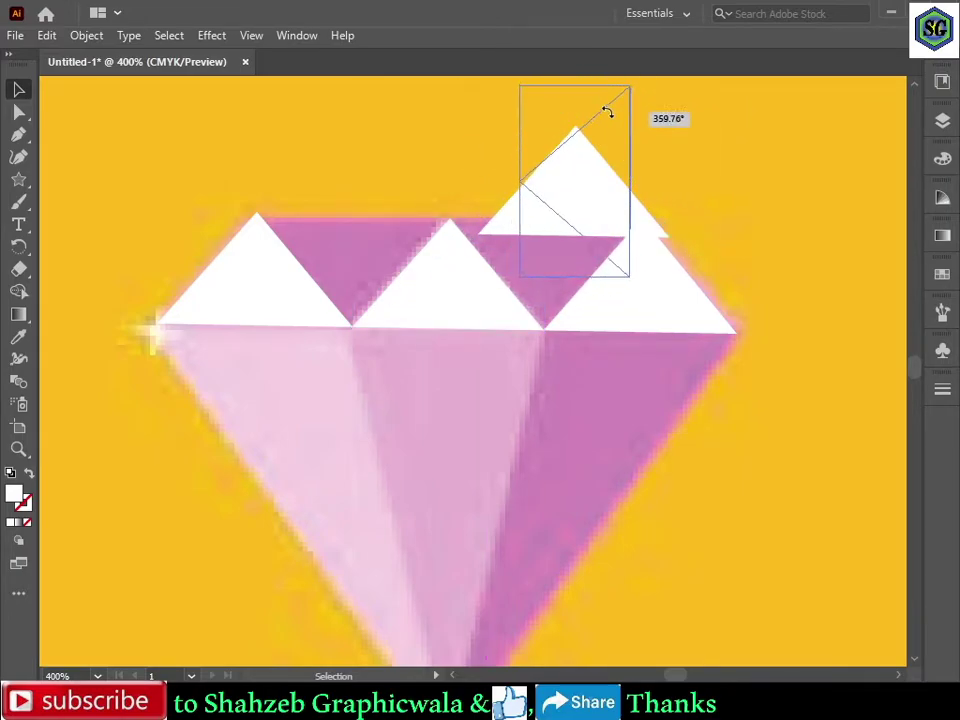
{"action": "left_click_drag", "start_coordinate": [509, 152], "coordinate": [512, 148]}
{"action": "left_click_drag", "start_coordinate": [585, 176], "coordinate": [562, 258]}
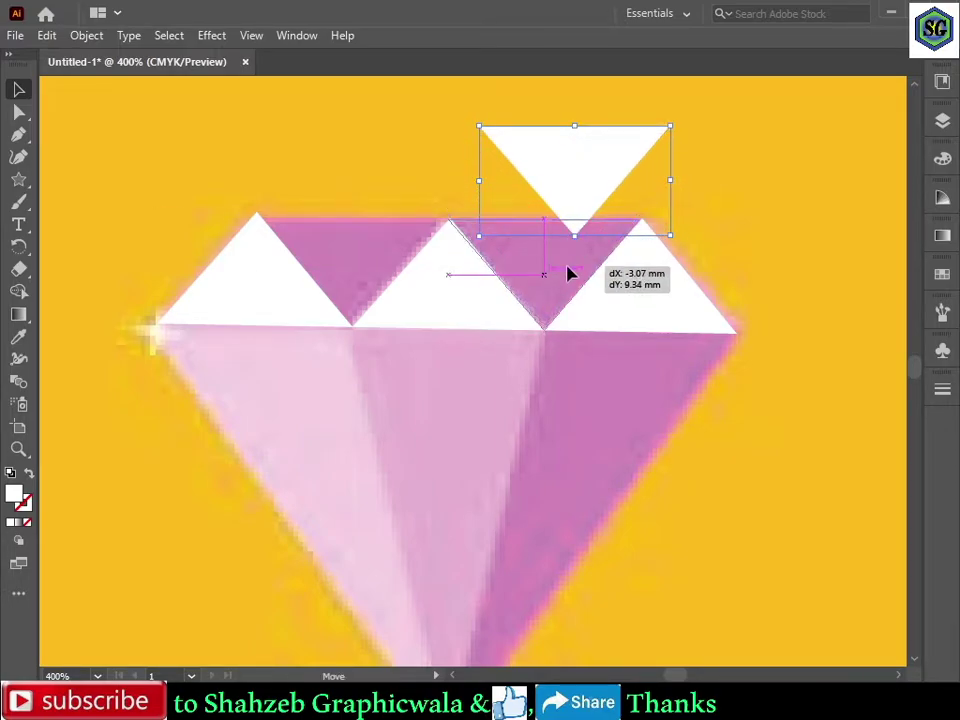
{"action": "left_click_drag", "start_coordinate": [567, 271], "coordinate": [567, 276]}
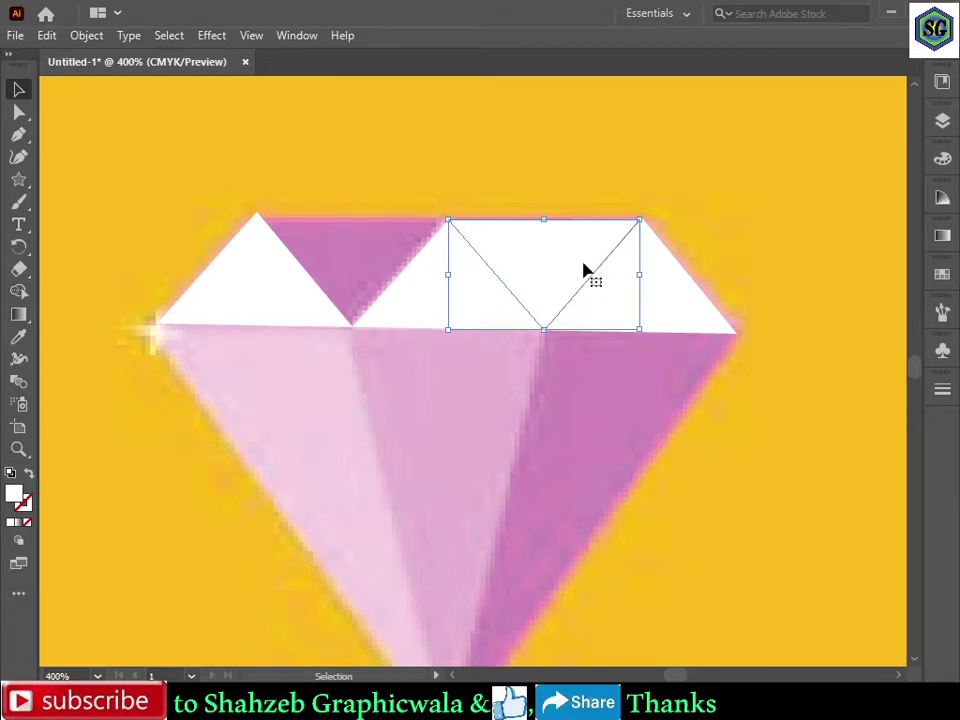
{"action": "left_click", "coordinate": [778, 197]}
{"action": "left_click_drag", "start_coordinate": [559, 264], "coordinate": [559, 264]}
{"action": "left_click", "coordinate": [540, 206]}
- Copy the inverted triangle into the left gap and fit the left top triangle to the edge
{"action": "left_click_drag", "start_coordinate": [553, 242], "coordinate": [366, 238]}
{"action": "left_click", "coordinate": [446, 189]}
{"action": "left_click", "coordinate": [266, 268]}
{"action": "left_click_drag", "start_coordinate": [160, 330], "coordinate": [158, 328]}
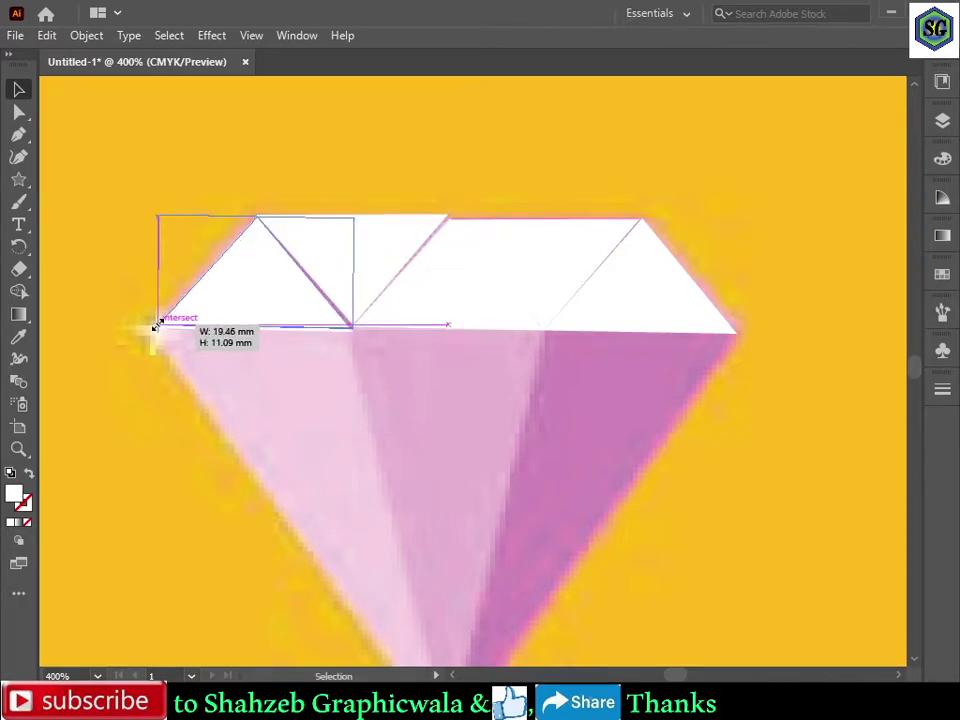
{"action": "left_click", "coordinate": [377, 206]}
{"action": "left_click_drag", "start_coordinate": [350, 280], "coordinate": [351, 284]}
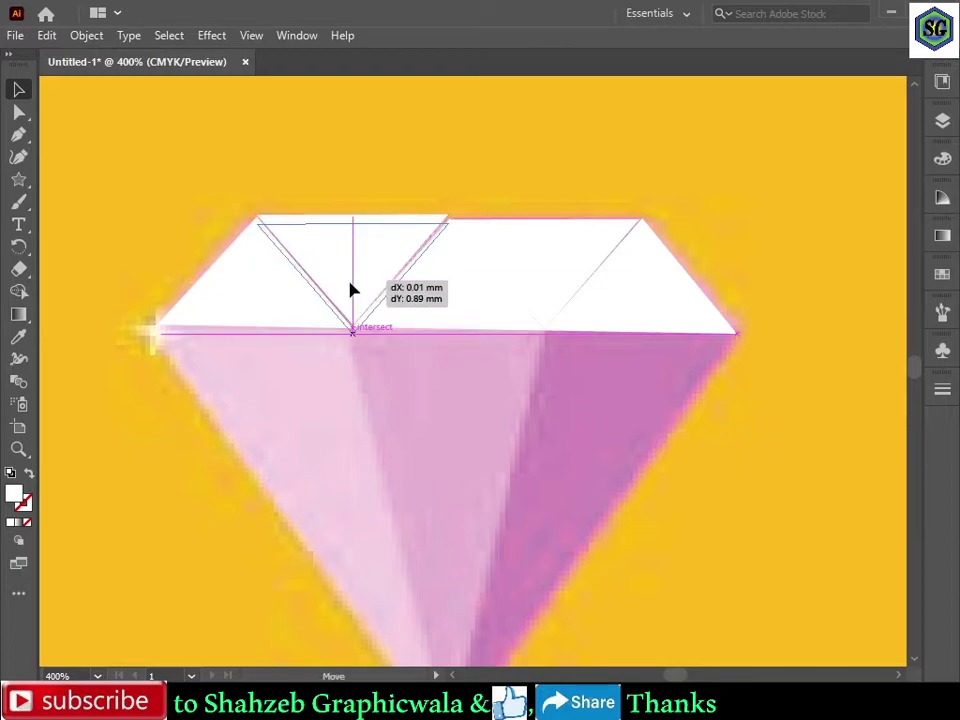
{"action": "left_click", "coordinate": [478, 227]}
- Nudge the middle and right top triangles into place
{"action": "left_click_drag", "start_coordinate": [561, 249], "coordinate": [563, 253]}
{"action": "left_click", "coordinate": [708, 257]}
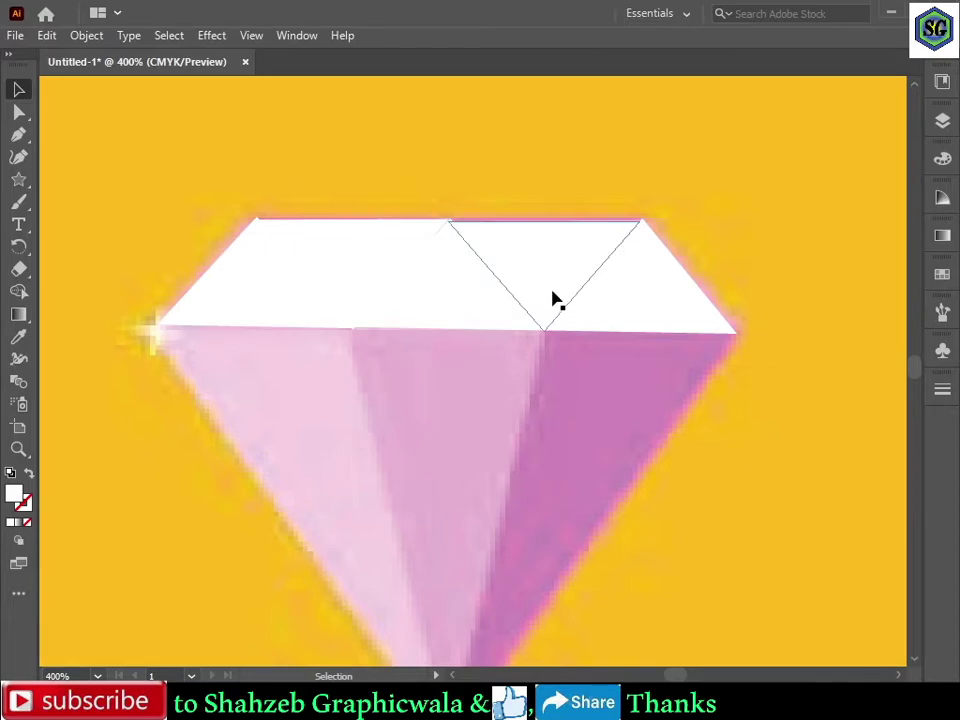
{"action": "left_click_drag", "start_coordinate": [553, 296], "coordinate": [553, 297]}
{"action": "left_click", "coordinate": [551, 165]}
{"action": "left_click_drag", "start_coordinate": [619, 283], "coordinate": [617, 273]}
{"action": "left_click", "coordinate": [611, 186]}
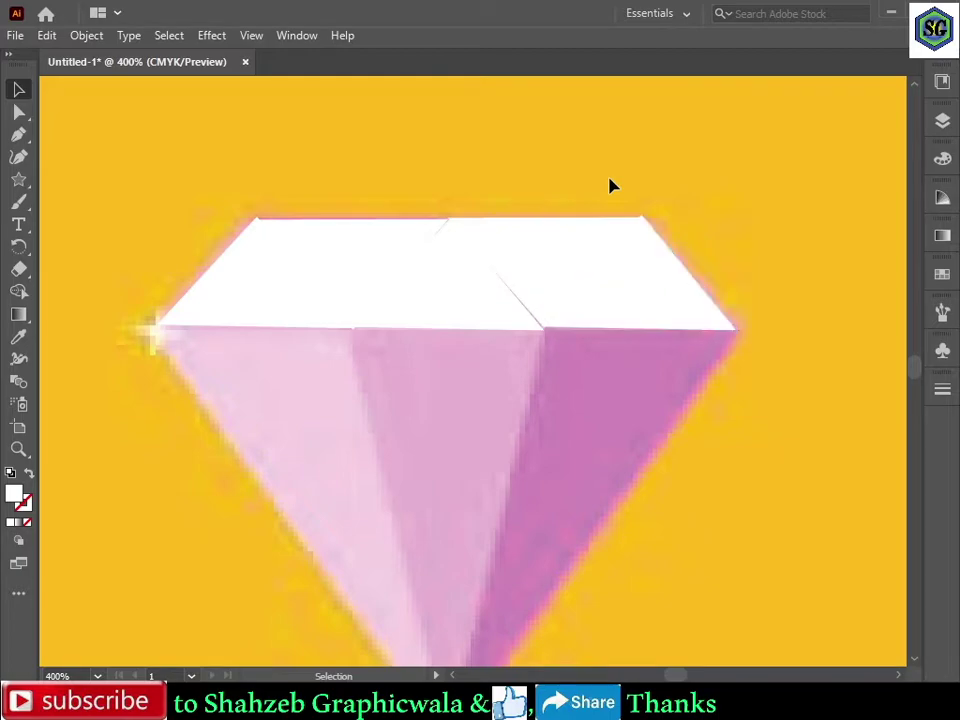
- Zoom out to the whole diamond and nudge the middle triangle up slightly
{"action": "key", "text": "ctrl+minus"}
{"action": "scroll", "coordinate": [500, 300], "scroll_direction": "down", "scroll_amount": 3}
{"action": "left_click_drag", "start_coordinate": [489, 201], "coordinate": [489, 197]}
{"action": "left_click", "coordinate": [525, 122]}
{"action": "left_click_drag", "start_coordinate": [703, 266], "coordinate": [291, 135]}
{"action": "left_click", "coordinate": [265, 152]}
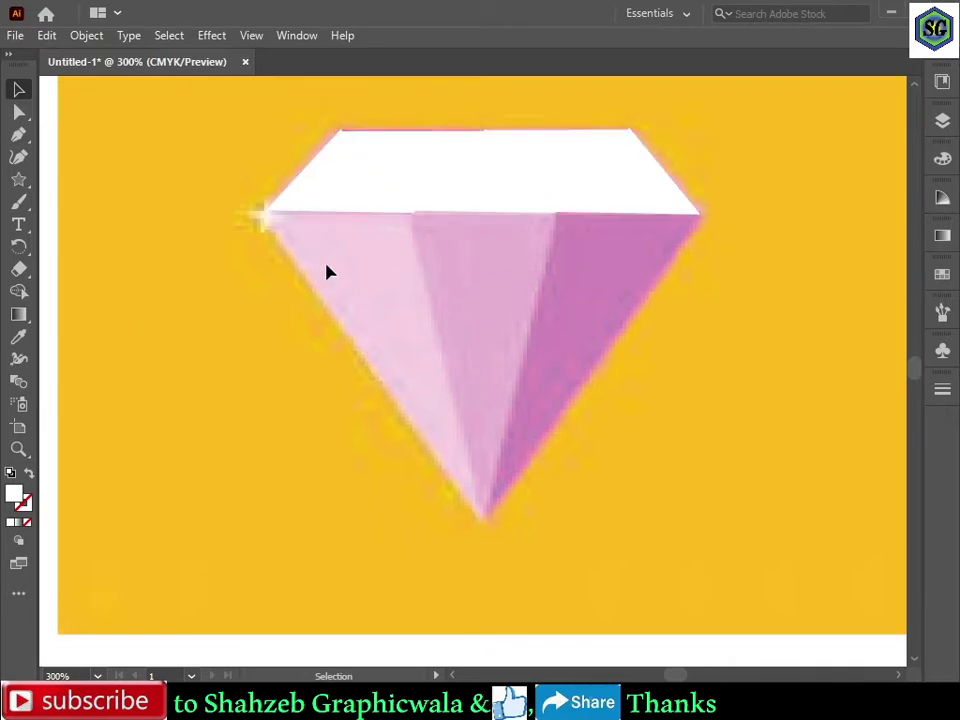
- Draw a new white three-point star triangle over the diamond's left facet
{"action": "left_click", "coordinate": [18, 179]}
{"action": "mouse_move", "coordinate": [399, 280]}
{"action": "left_mouse_down"}
{"action": "mouse_move", "coordinate": [440, 342]}
{"action": "mouse_move", "coordinate": [458, 346]}
{"action": "left_mouse_up"}
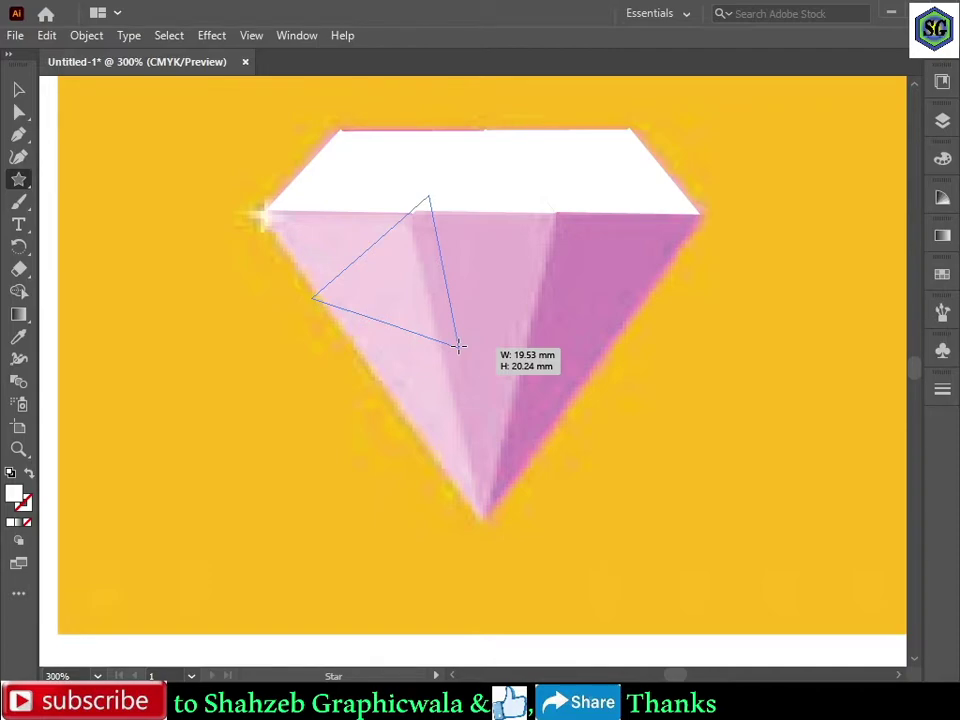
{"action": "key", "text": "Up"}
{"action": "key", "text": "Up"}
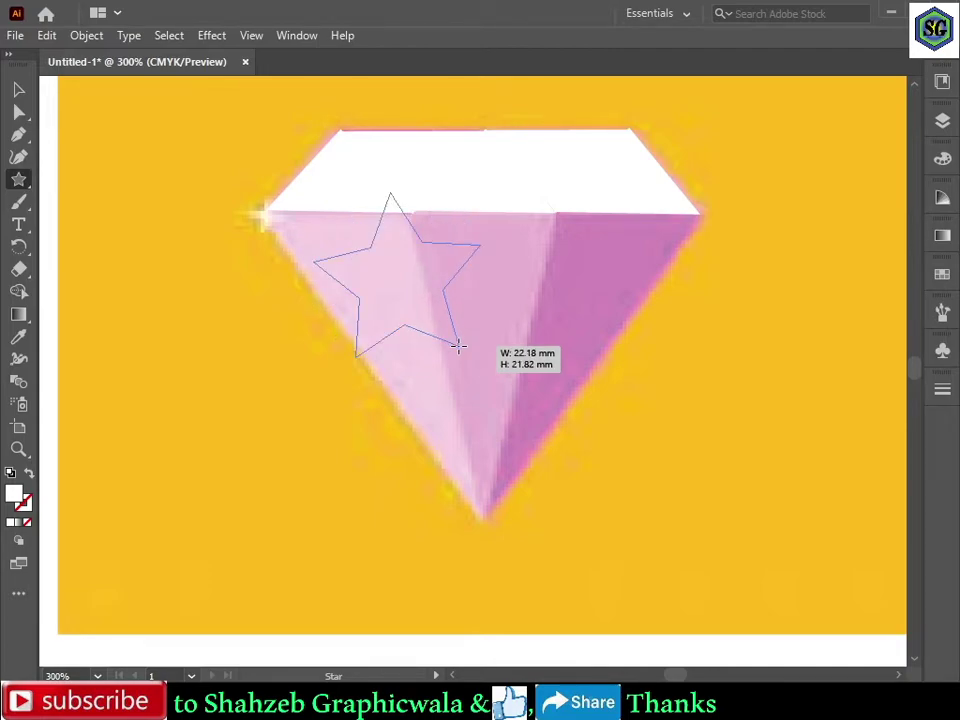
{"action": "key", "text": "Down"}
{"action": "key", "text": "Down"}
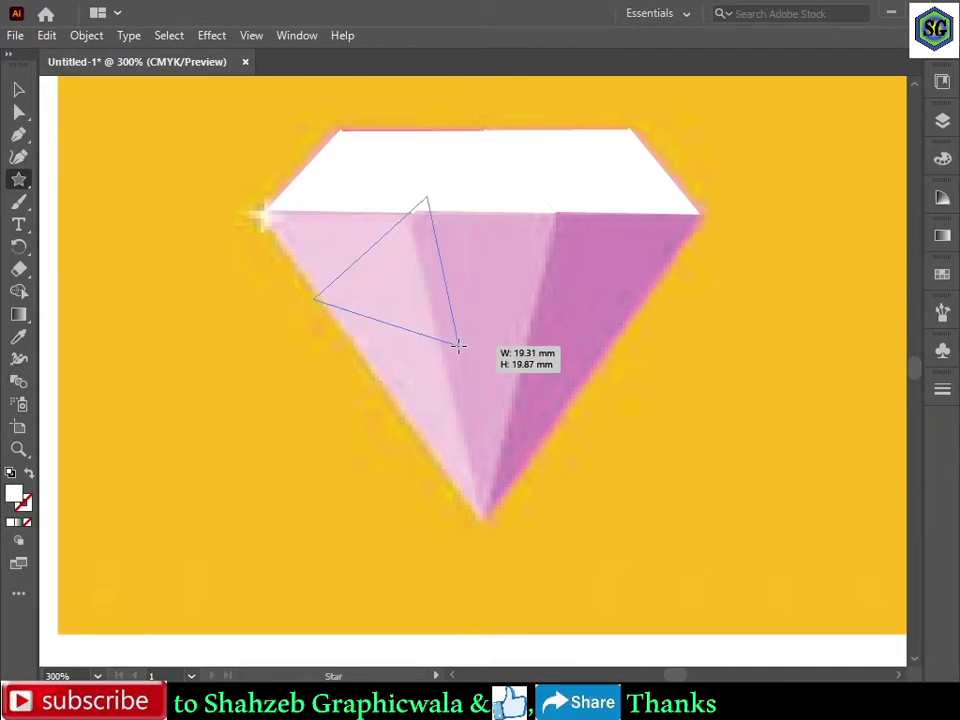
{"action": "left_click_drag", "start_coordinate": [458, 346], "coordinate": [458, 346]}
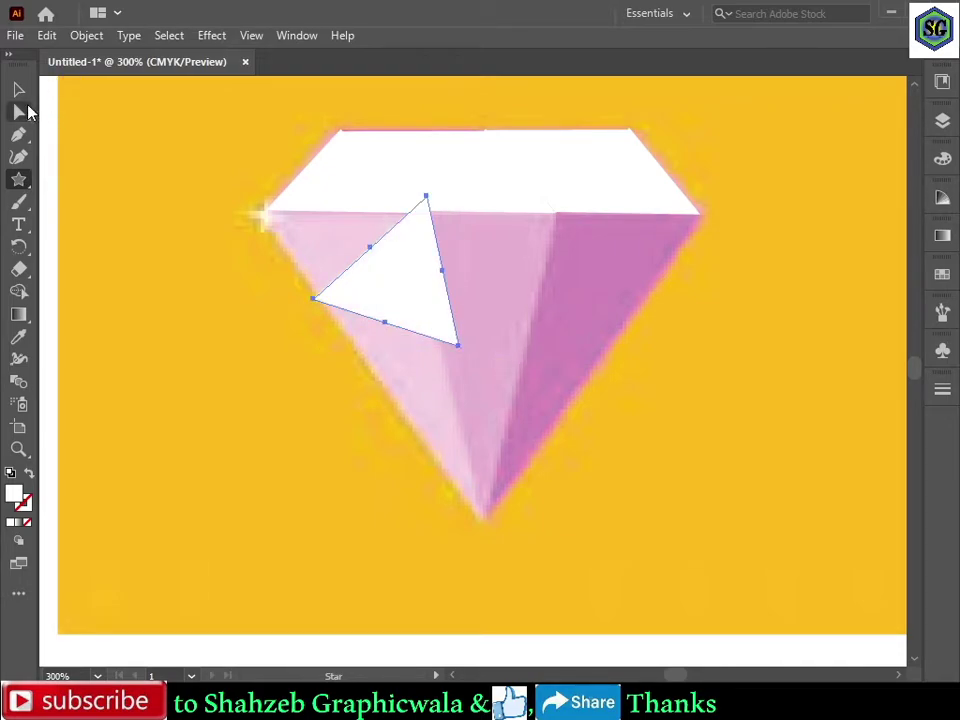
- Rotate and resize the new triangle to sit on the diamond's left corner
{"action": "left_click", "coordinate": [18, 90]}
{"action": "mouse_move", "coordinate": [417, 306]}
{"action": "left_mouse_down"}
{"action": "mouse_move", "coordinate": [430, 375]}
{"action": "mouse_move", "coordinate": [416, 306]}
{"action": "left_mouse_up"}
{"action": "left_click_drag", "start_coordinate": [465, 349], "coordinate": [404, 358]}
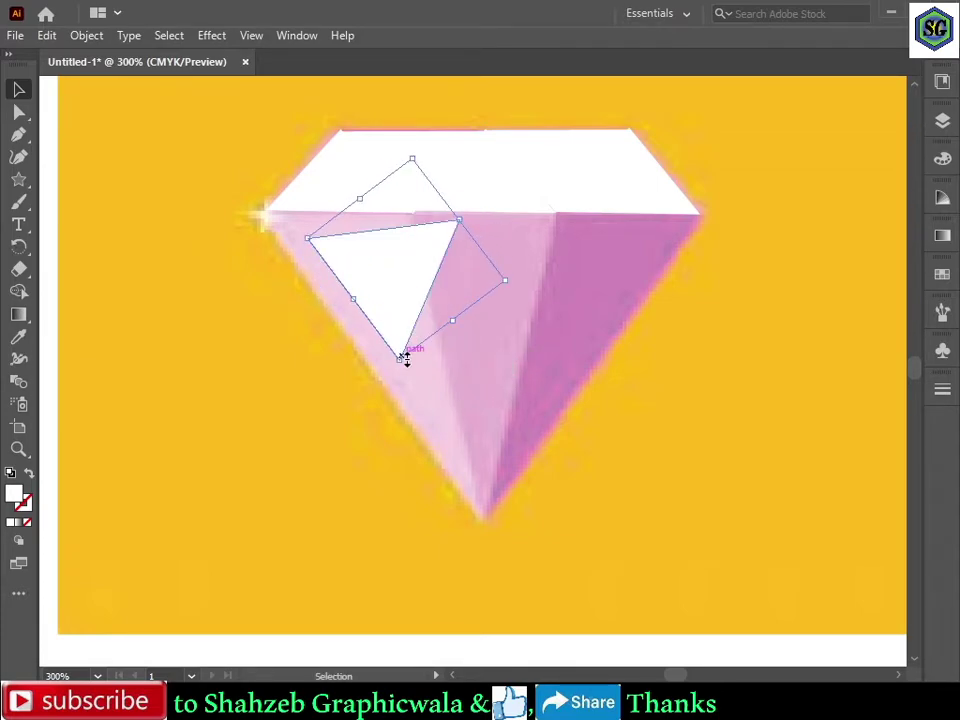
{"action": "left_click_drag", "start_coordinate": [453, 321], "coordinate": [494, 561]}
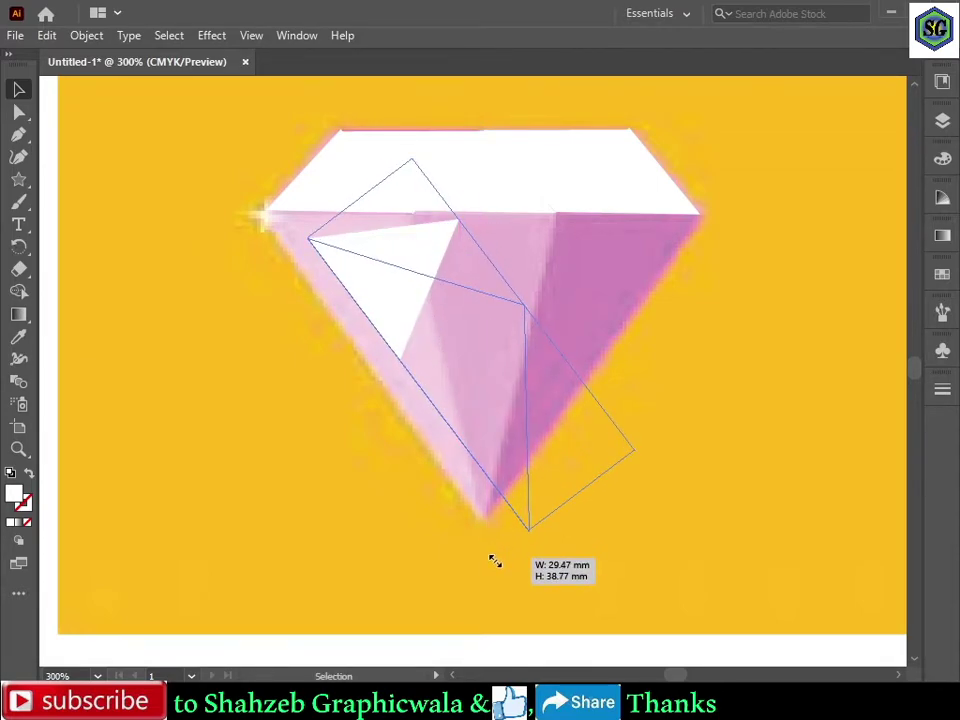
{"action": "mouse_move", "coordinate": [494, 561]}
{"action": "left_mouse_down"}
{"action": "mouse_move", "coordinate": [402, 292]}
{"action": "mouse_move", "coordinate": [356, 282]}
{"action": "left_mouse_up"}
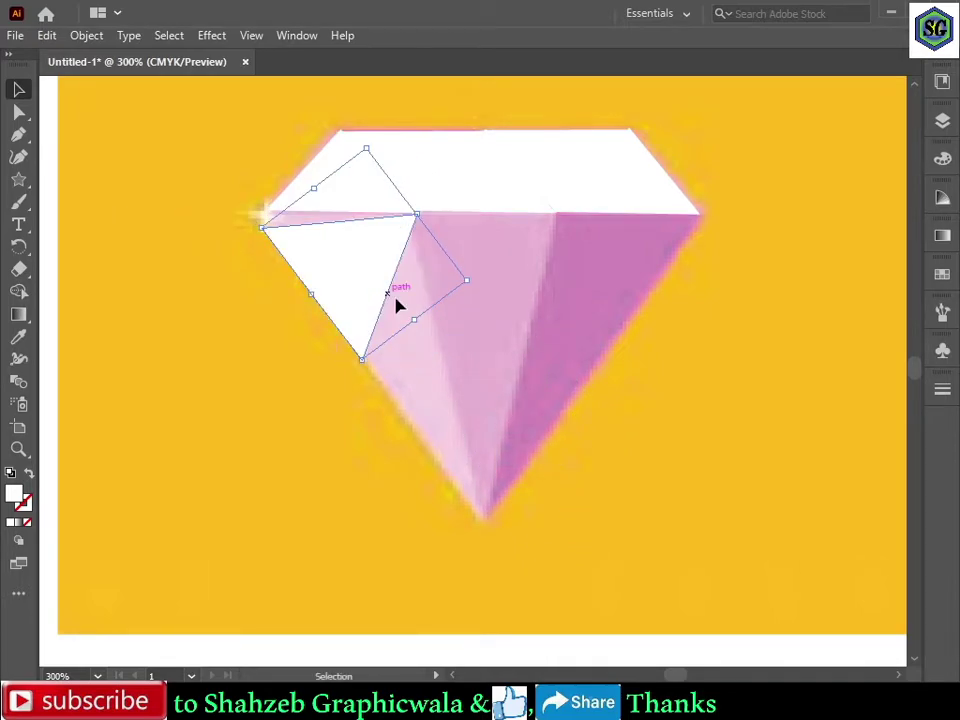
{"action": "left_click_drag", "start_coordinate": [369, 358], "coordinate": [352, 356]}
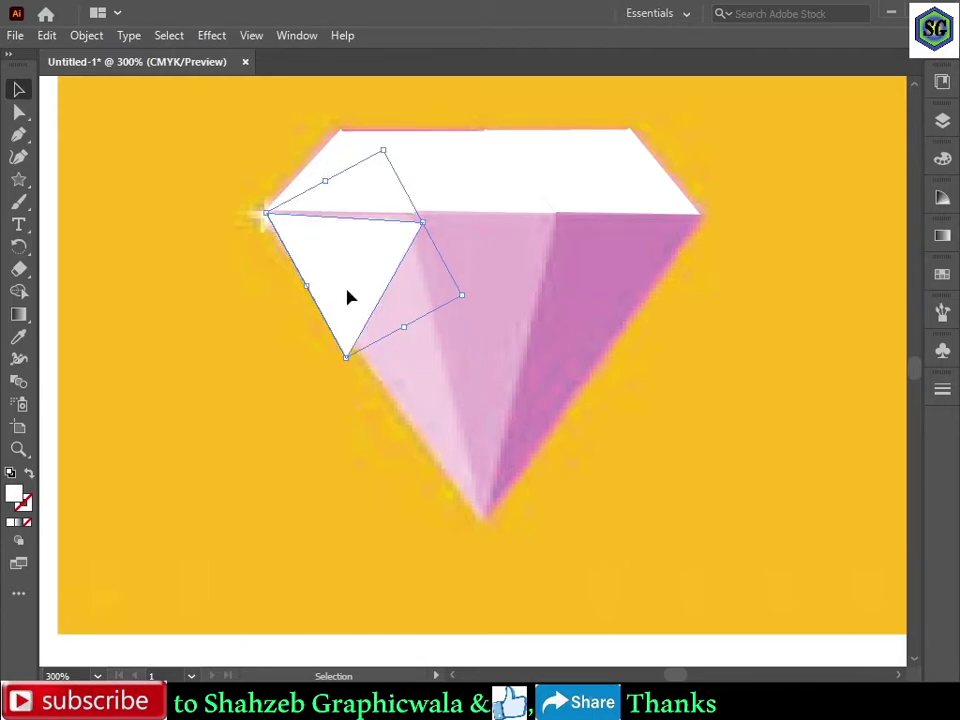
{"action": "left_click_drag", "start_coordinate": [348, 296], "coordinate": [347, 289]}
- Extend the triangle's tip down to the diamond's bottom point
{"action": "mouse_move", "coordinate": [404, 325]}
{"action": "left_mouse_down"}
{"action": "mouse_move", "coordinate": [403, 349]}
{"action": "mouse_move", "coordinate": [499, 533]}
{"action": "left_mouse_up"}
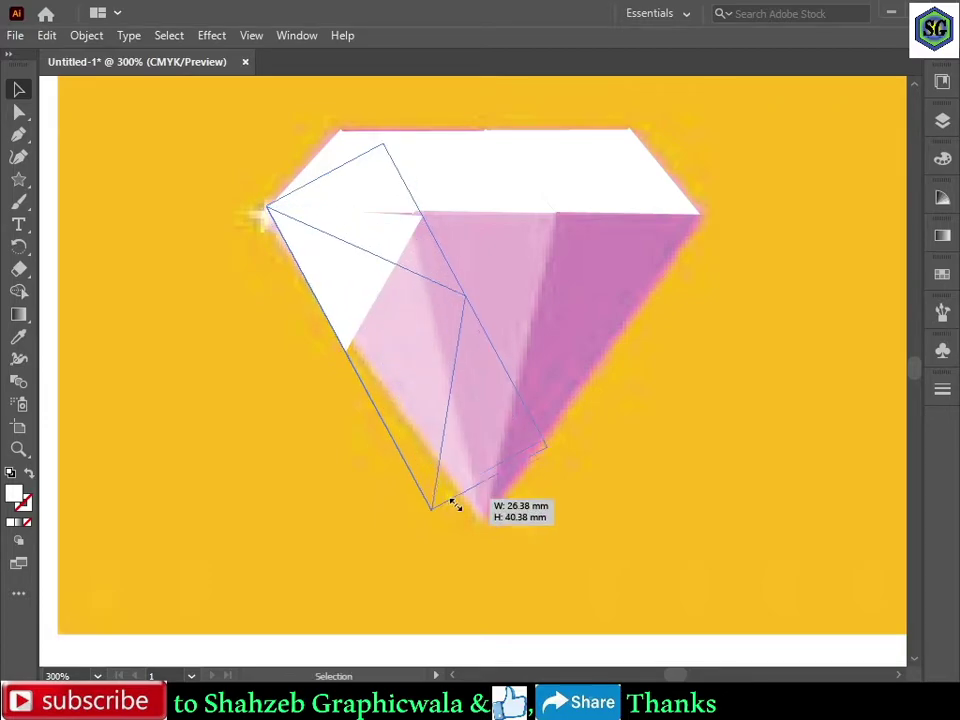
{"action": "left_click_drag", "start_coordinate": [499, 533], "coordinate": [527, 581]}
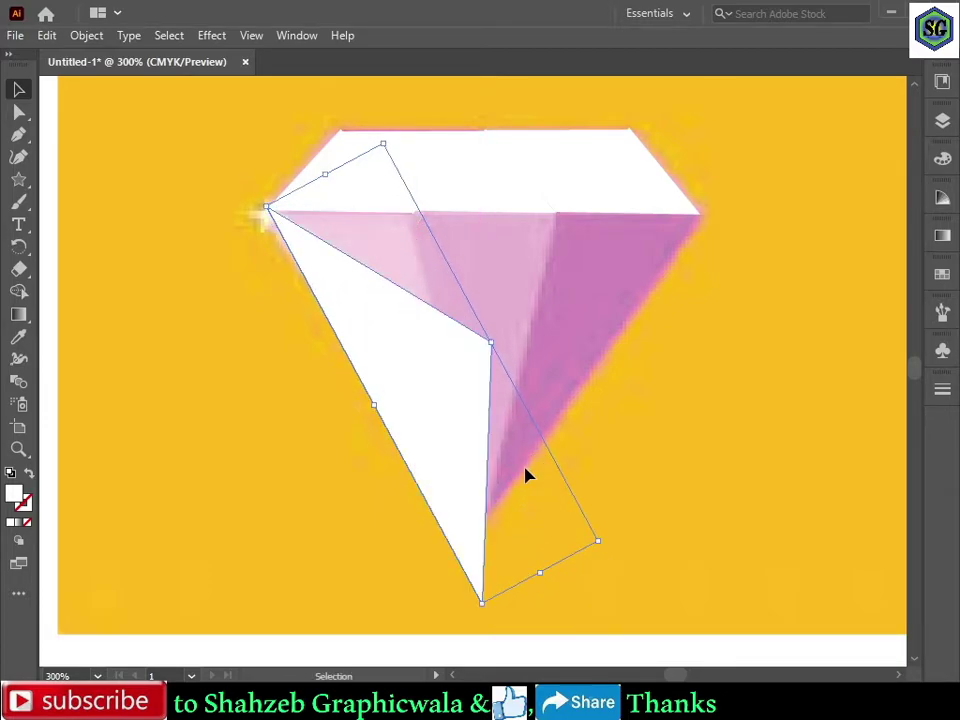
{"action": "left_click", "coordinate": [612, 551]}
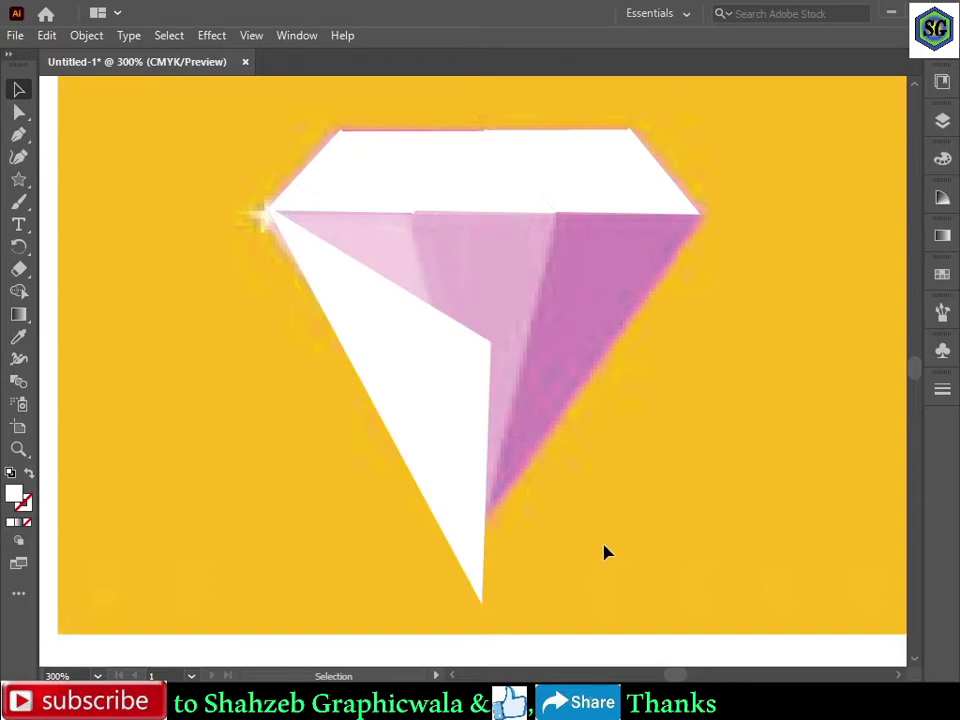
{"action": "left_click", "coordinate": [460, 397]}
- Rotate the triangle point-down, shrink it, centre it under the top band, and zoom in
{"action": "left_click_drag", "start_coordinate": [610, 542], "coordinate": [606, 457]}
{"action": "left_click_drag", "start_coordinate": [494, 468], "coordinate": [447, 370]}
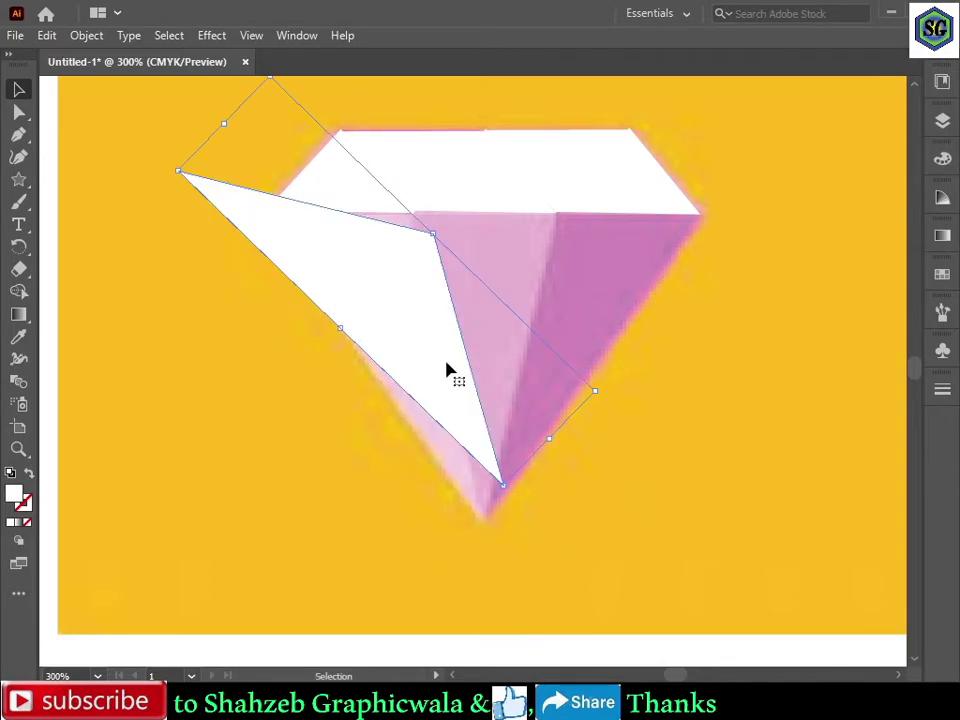
{"action": "left_click_drag", "start_coordinate": [474, 433], "coordinate": [588, 459]}
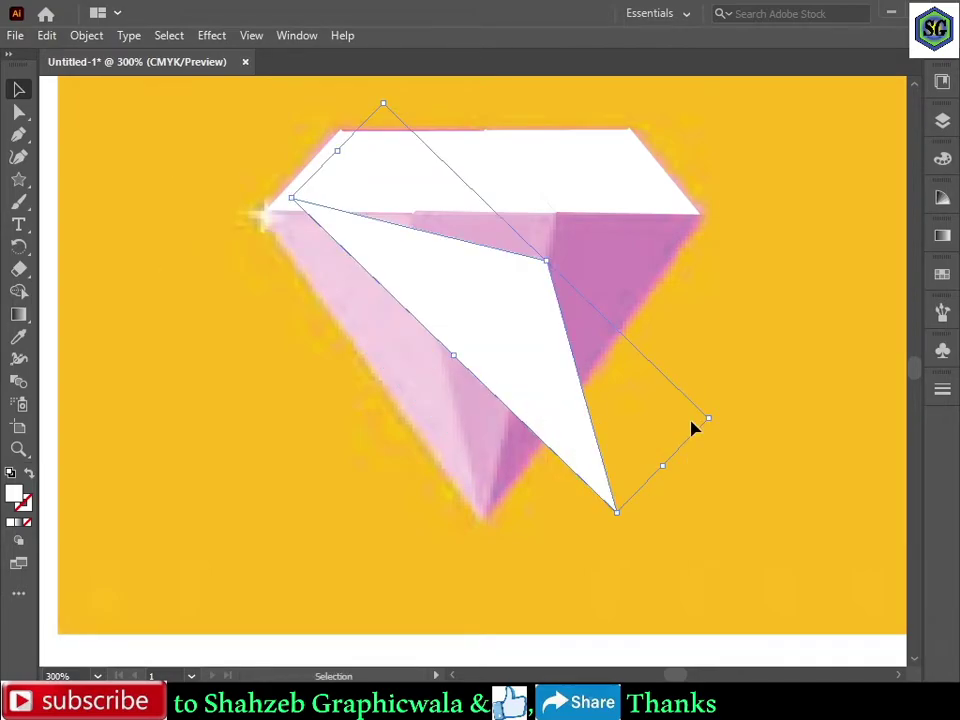
{"action": "mouse_move", "coordinate": [708, 418]}
{"action": "left_mouse_down"}
{"action": "mouse_move", "coordinate": [497, 383]}
{"action": "mouse_move", "coordinate": [640, 311]}
{"action": "mouse_move", "coordinate": [527, 233]}
{"action": "left_mouse_up"}
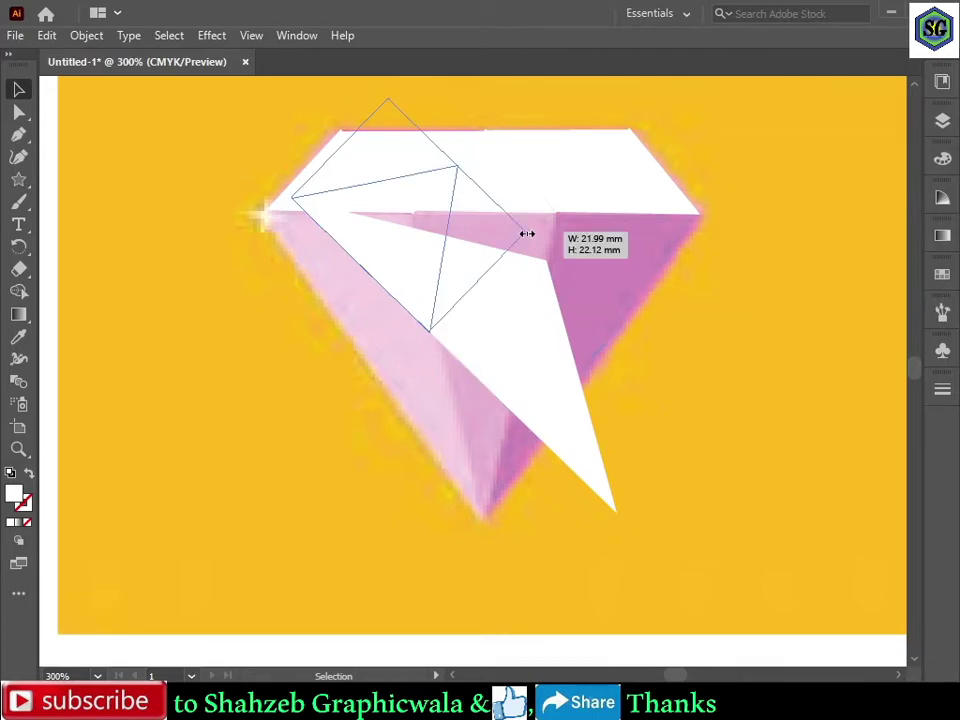
{"action": "mouse_move", "coordinate": [416, 244]}
{"action": "left_mouse_down"}
{"action": "mouse_move", "coordinate": [477, 268]}
{"action": "mouse_move", "coordinate": [469, 263]}
{"action": "left_mouse_up"}
{"action": "left_click_drag", "start_coordinate": [531, 375], "coordinate": [505, 371]}
{"action": "left_click_drag", "start_coordinate": [477, 289], "coordinate": [494, 289]}
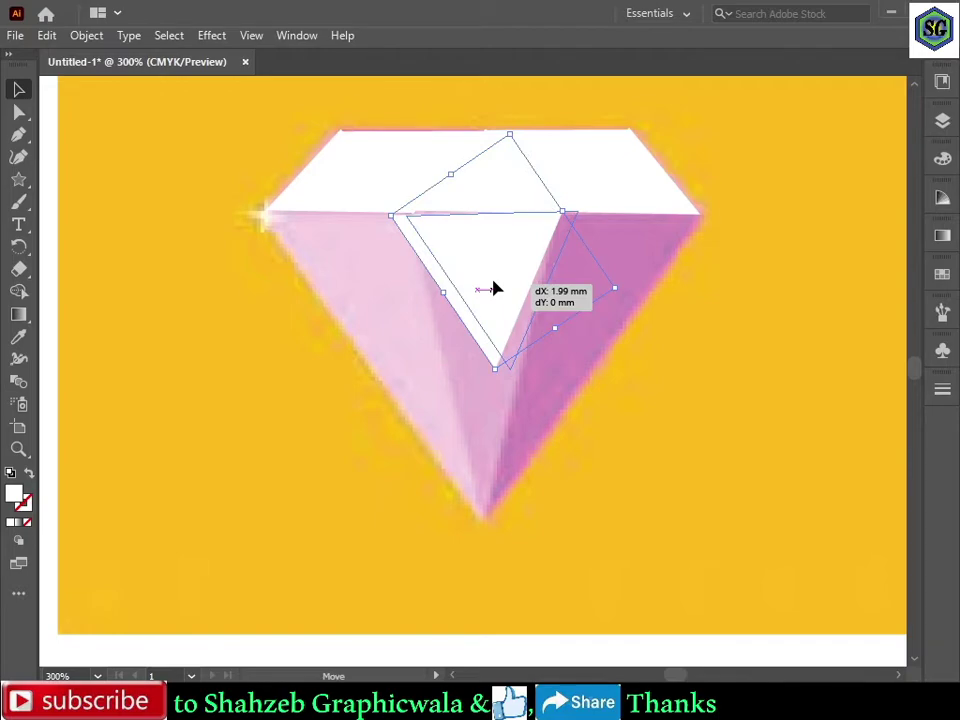
{"action": "key", "text": "ctrl+plus"}
{"action": "key", "text": "ctrl+plus"}
{"action": "key", "text": "ctrl+plus"}
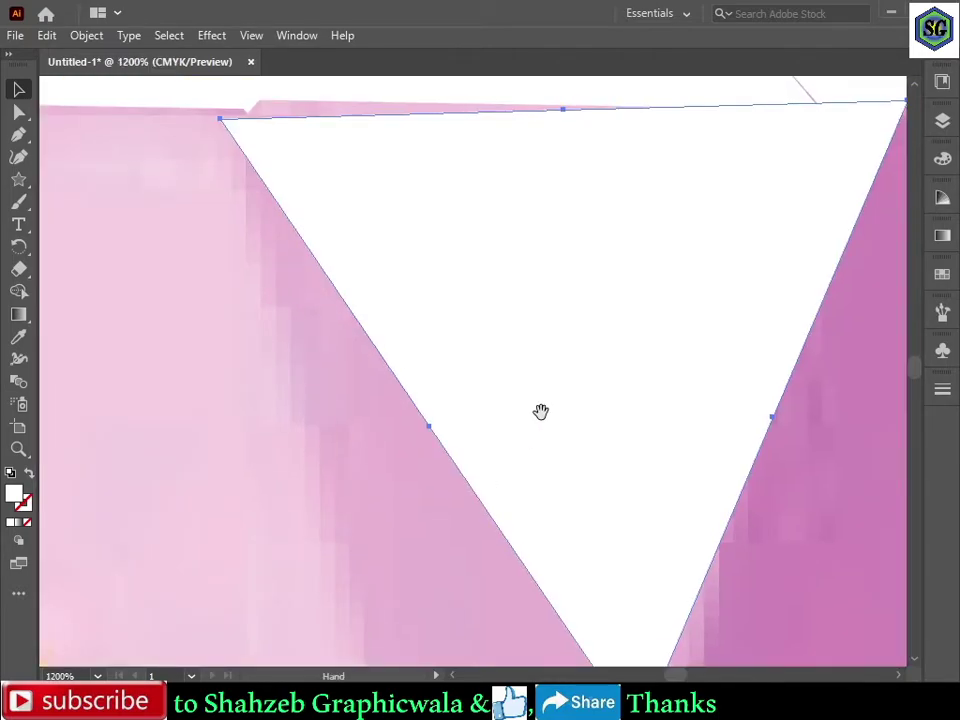
- Rotate the inverted white triangle to the facet angle and pull its top-right corner inward
{"action": "left_click_drag", "start_coordinate": [540, 412], "coordinate": [590, 417]}
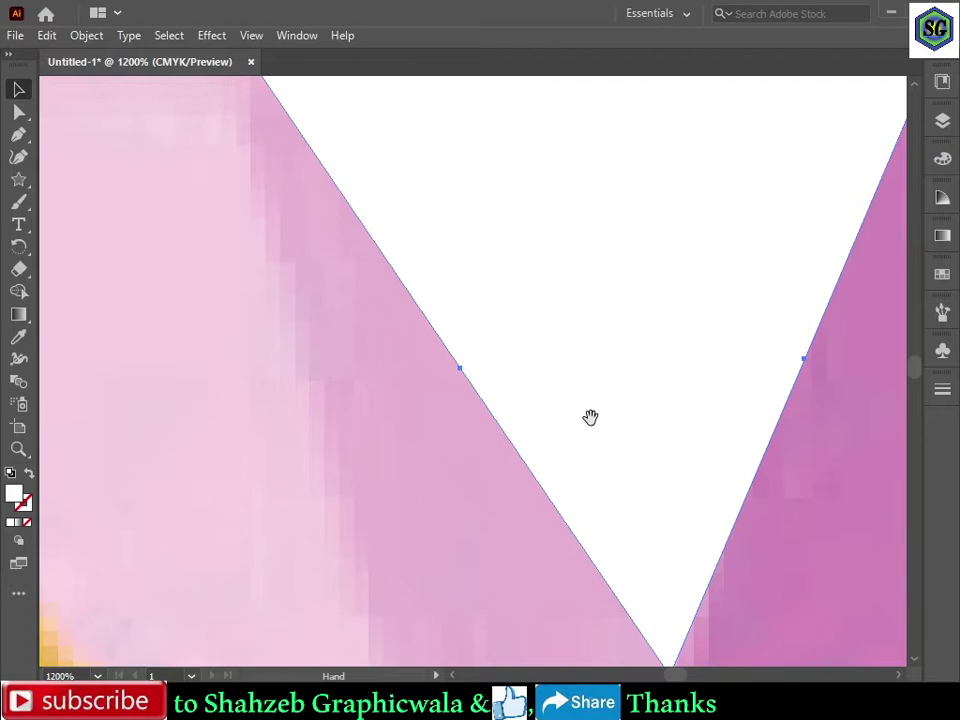
{"action": "key", "text": "ctrl+minus"}
{"action": "key", "text": "ctrl+minus"}
{"action": "left_click_drag", "start_coordinate": [477, 503], "coordinate": [467, 503]}
{"action": "left_click_drag", "start_coordinate": [468, 347], "coordinate": [463, 355]}
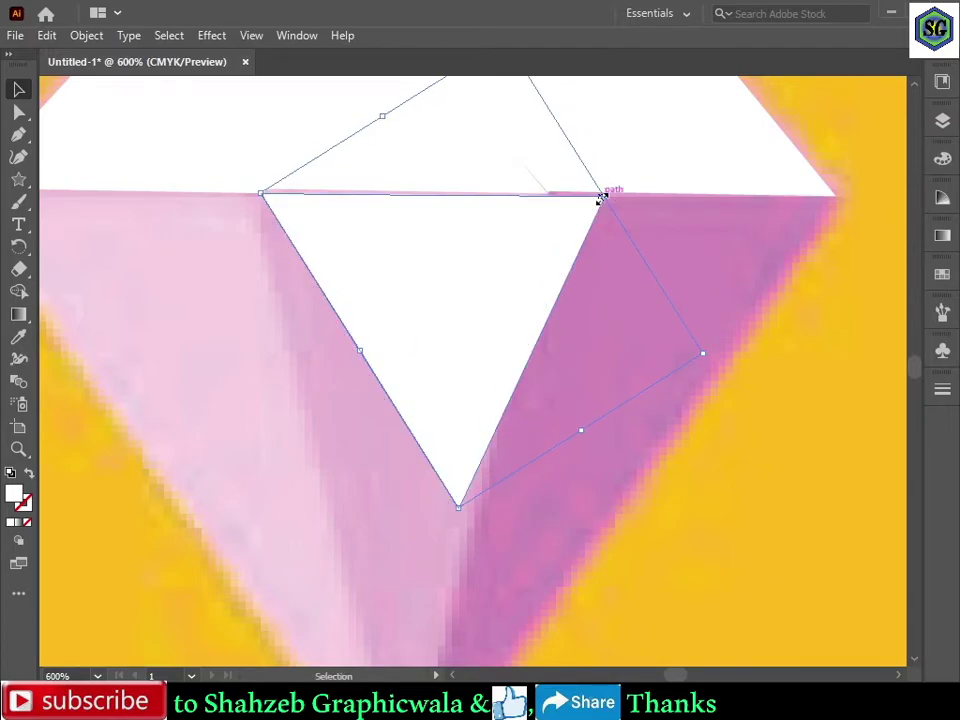
{"action": "left_click_drag", "start_coordinate": [601, 197], "coordinate": [543, 234]}
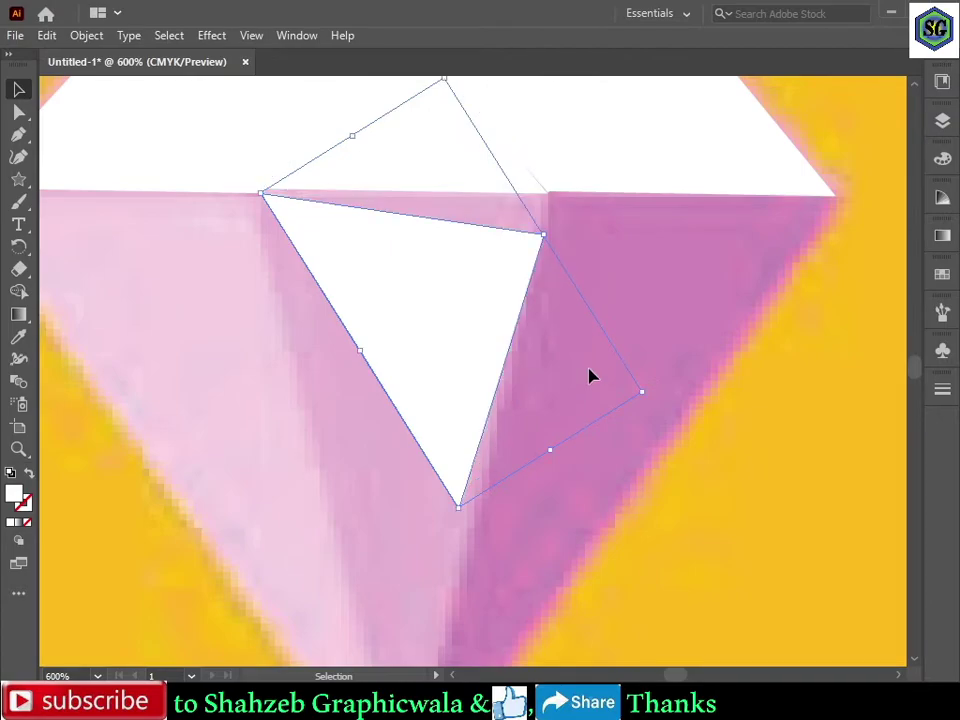
- Bring the diamond's top band into view and resize the triangle from its side
{"action": "key", "text": "space"}
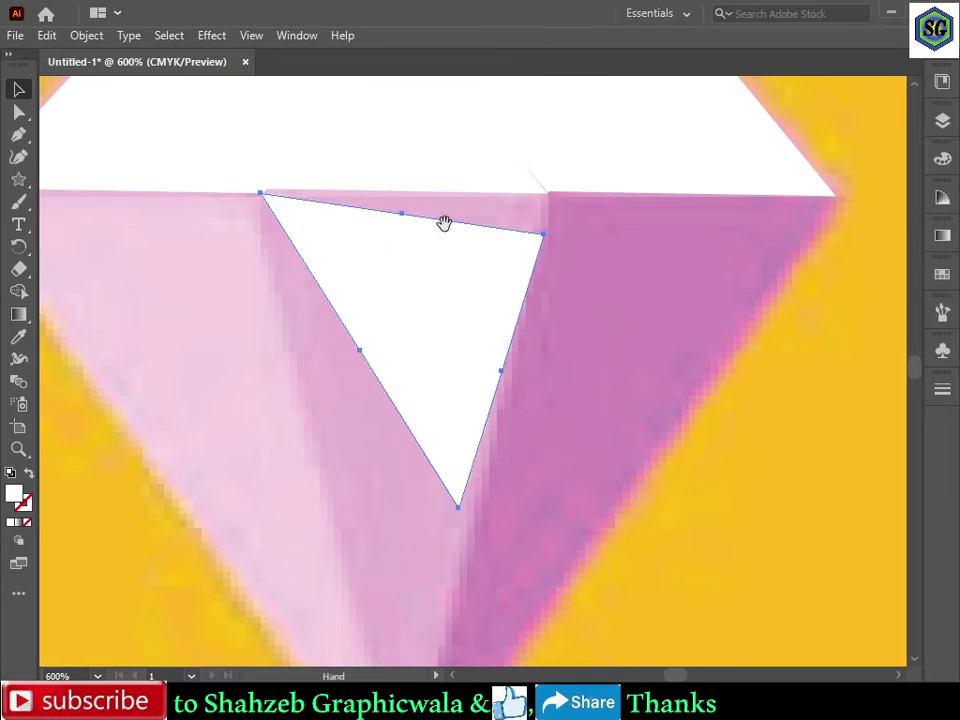
{"action": "left_click_drag", "start_coordinate": [444, 222], "coordinate": [482, 459]}
{"action": "mouse_move", "coordinate": [389, 372]}
{"action": "left_mouse_down"}
{"action": "mouse_move", "coordinate": [382, 350]}
{"action": "mouse_move", "coordinate": [388, 371]}
{"action": "left_mouse_up"}
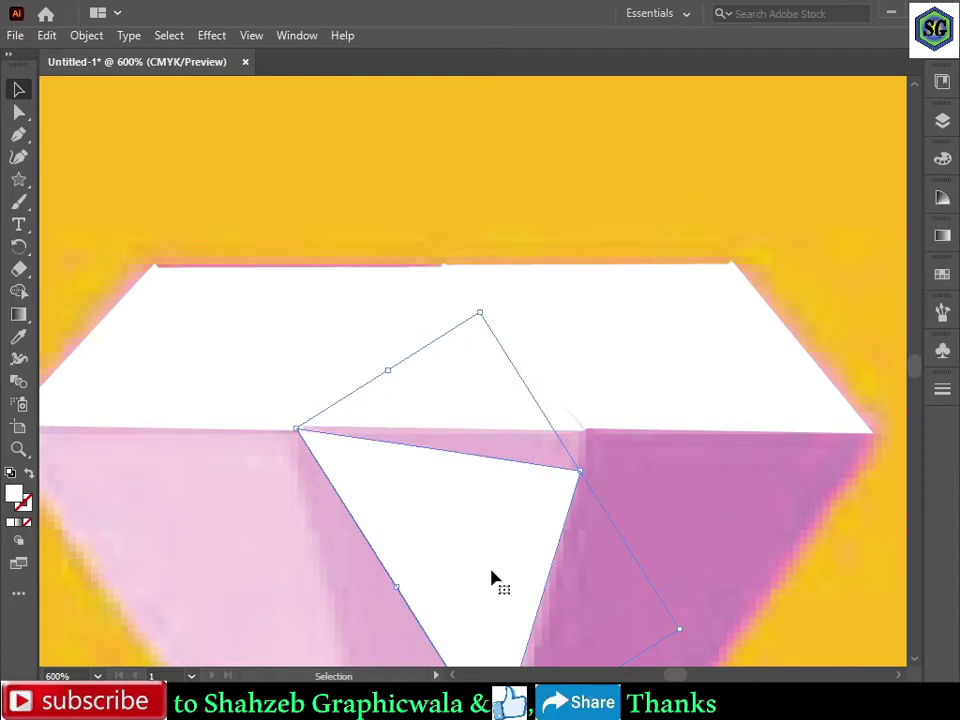
{"action": "key", "text": "ctrl+minus"}
{"action": "key", "text": "ctrl+minus"}
{"action": "key", "text": "ctrl+minus"}
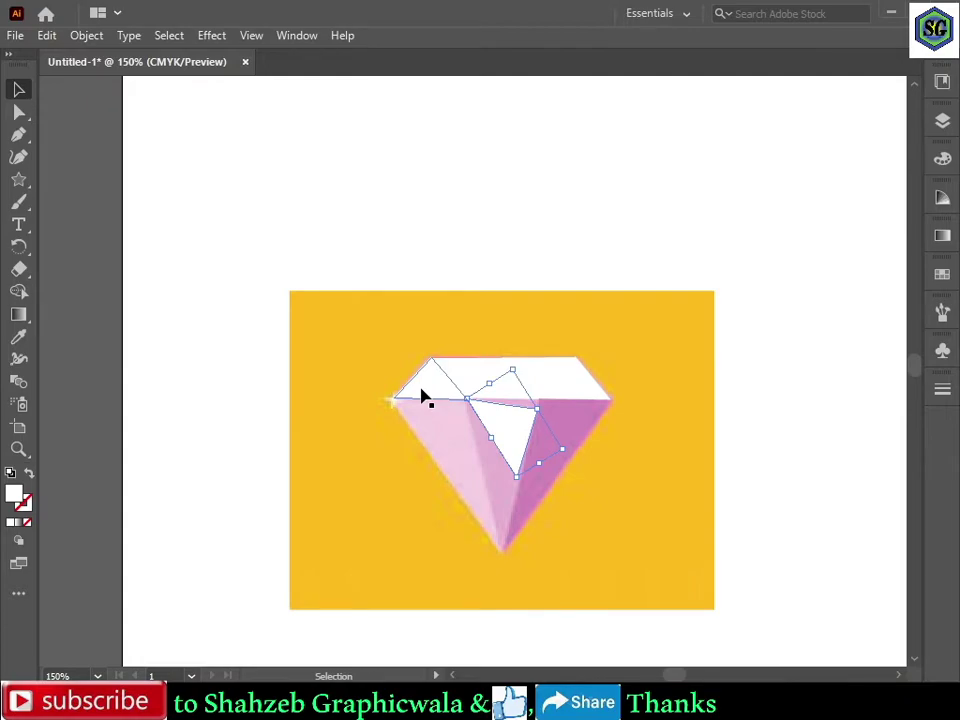
{"action": "key", "text": "ctrl+plus"}
{"action": "key", "text": "ctrl+plus"}
{"action": "key", "text": "ctrl+plus"}
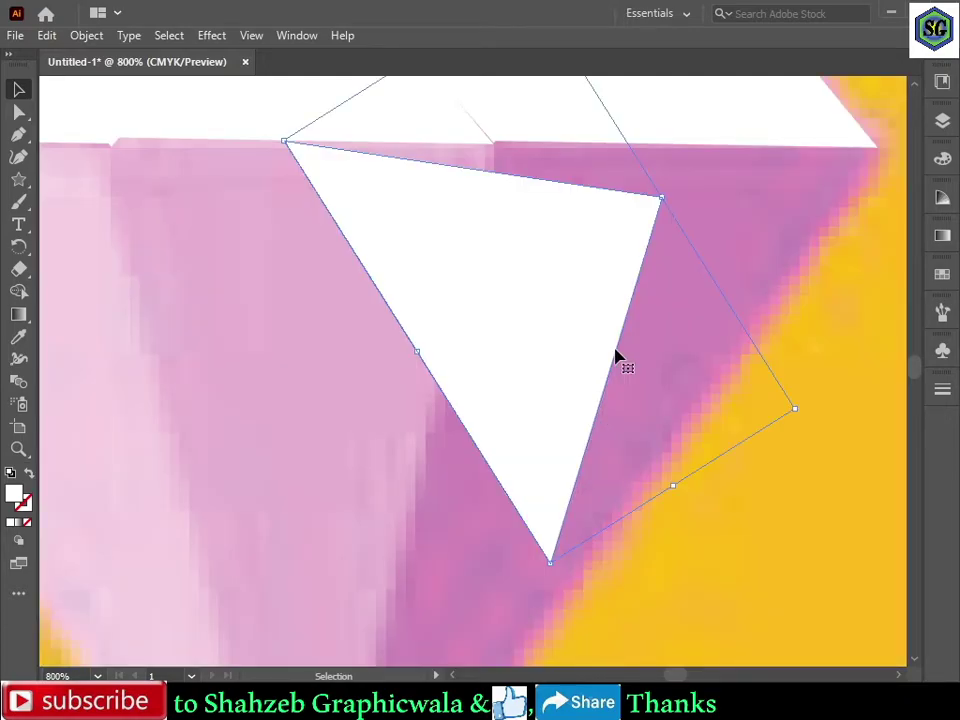
- Slide the triangle until its top edge sits flush under the top band
{"action": "left_click_drag", "start_coordinate": [615, 357], "coordinate": [311, 311]}
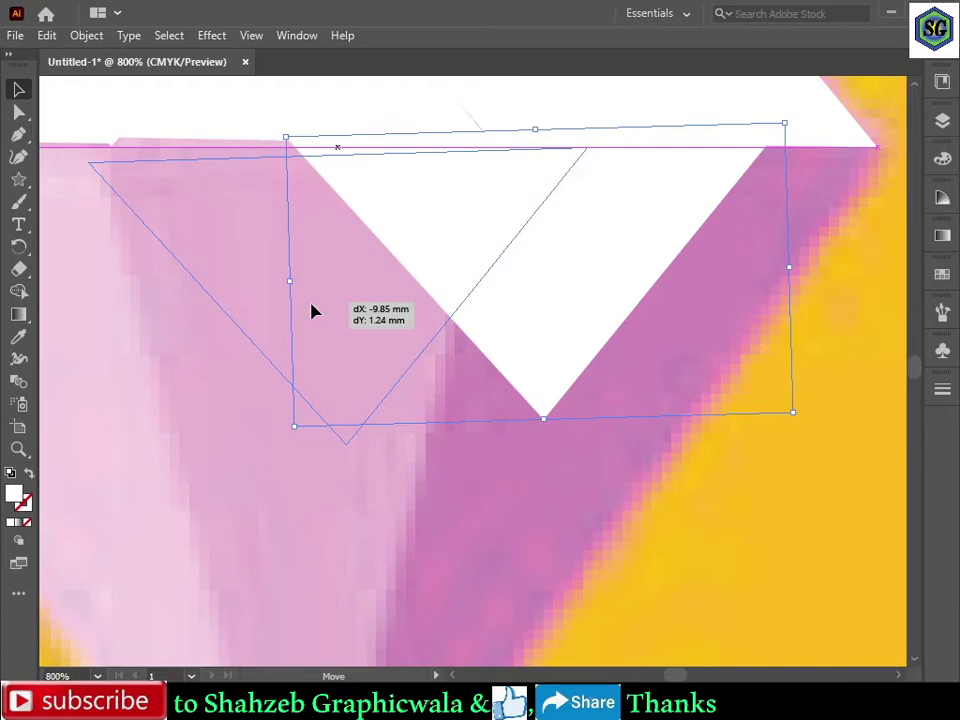
{"action": "key", "text": "ctrl+minus"}
{"action": "left_click_drag", "start_coordinate": [311, 311], "coordinate": [398, 318]}
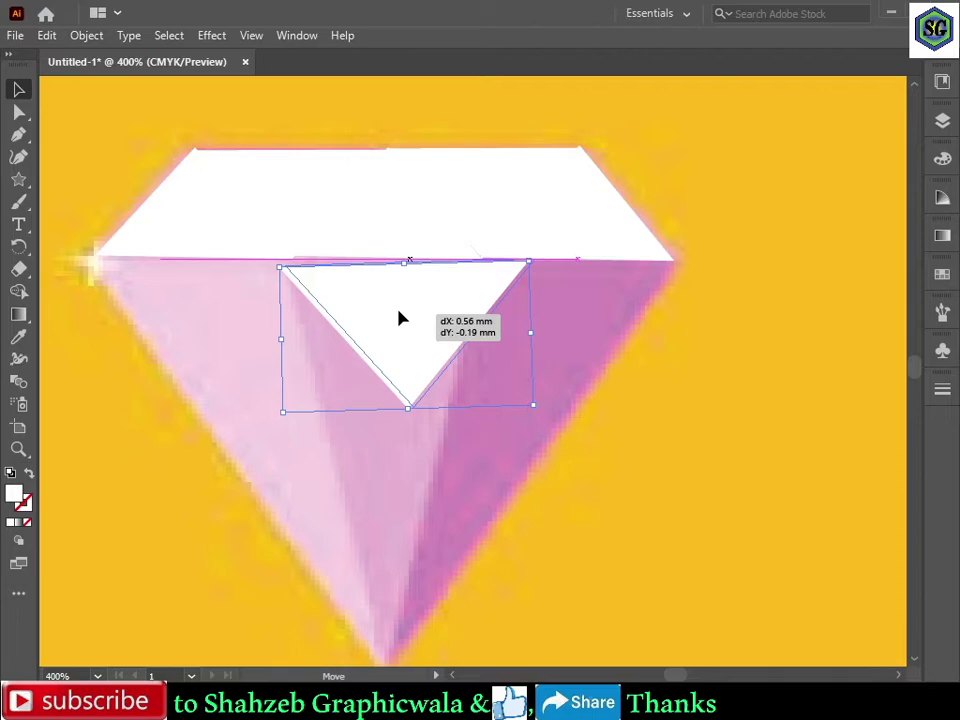
{"action": "left_click_drag", "start_coordinate": [398, 318], "coordinate": [447, 322]}
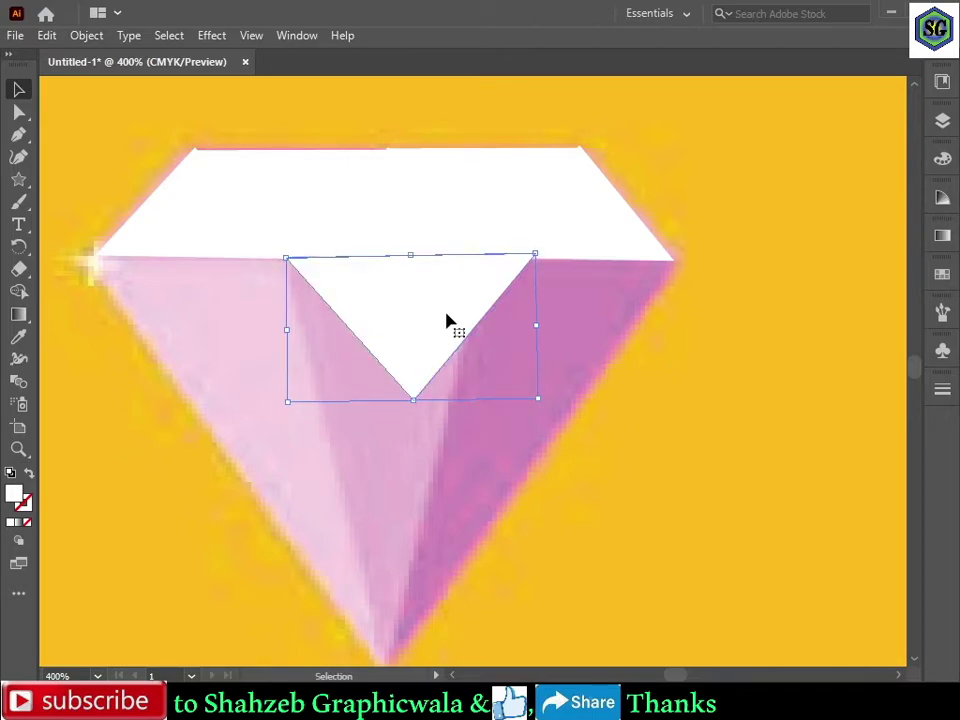
{"action": "left_click_drag", "start_coordinate": [541, 259], "coordinate": [536, 250]}
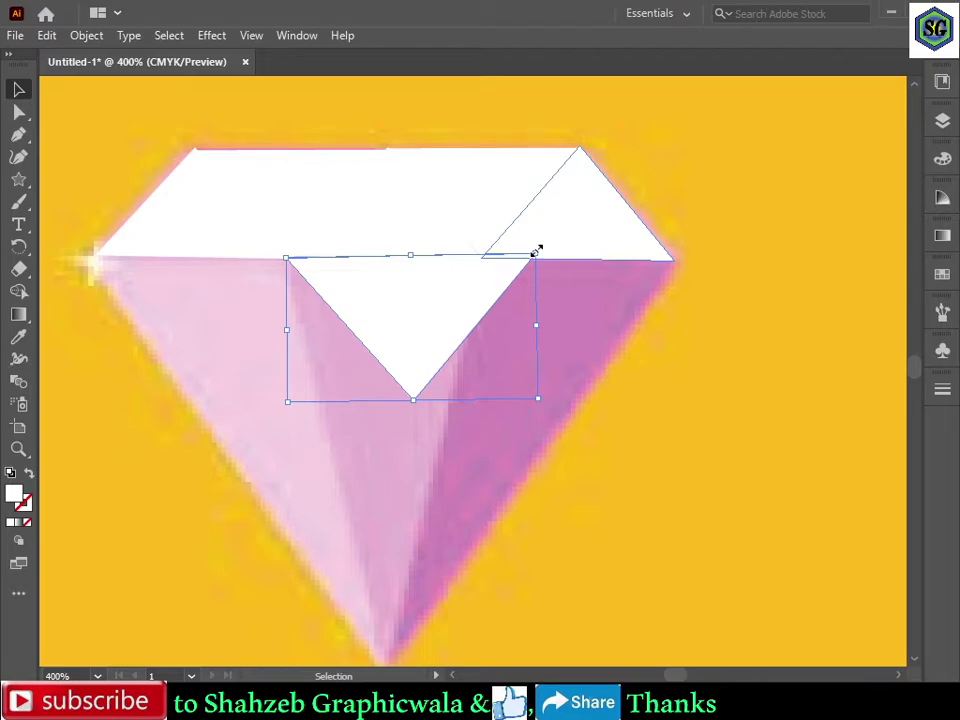
- Narrow the central white triangle beneath the band's centre and stretch it to the bottom point
{"action": "left_click_drag", "start_coordinate": [536, 250], "coordinate": [471, 268]}
{"action": "left_click_drag", "start_coordinate": [402, 310], "coordinate": [407, 303]}
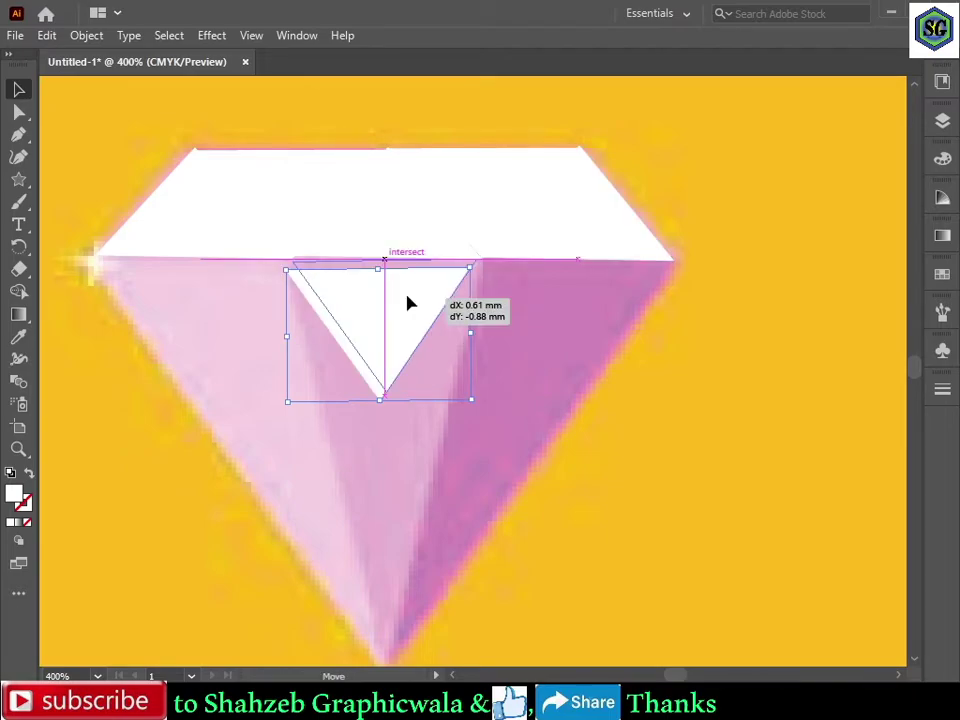
{"action": "left_click_drag", "start_coordinate": [407, 303], "coordinate": [407, 303]}
{"action": "scroll", "coordinate": [323, 311], "scroll_direction": "up", "scroll_amount": 3}
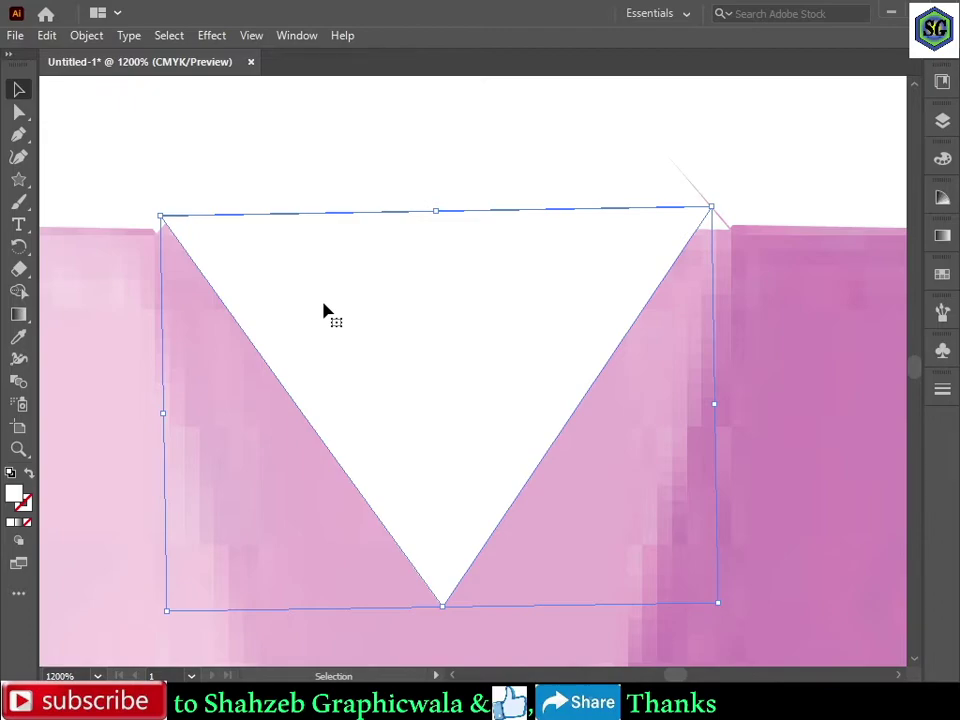
{"action": "scroll", "coordinate": [323, 311], "scroll_direction": "down", "scroll_amount": 2}
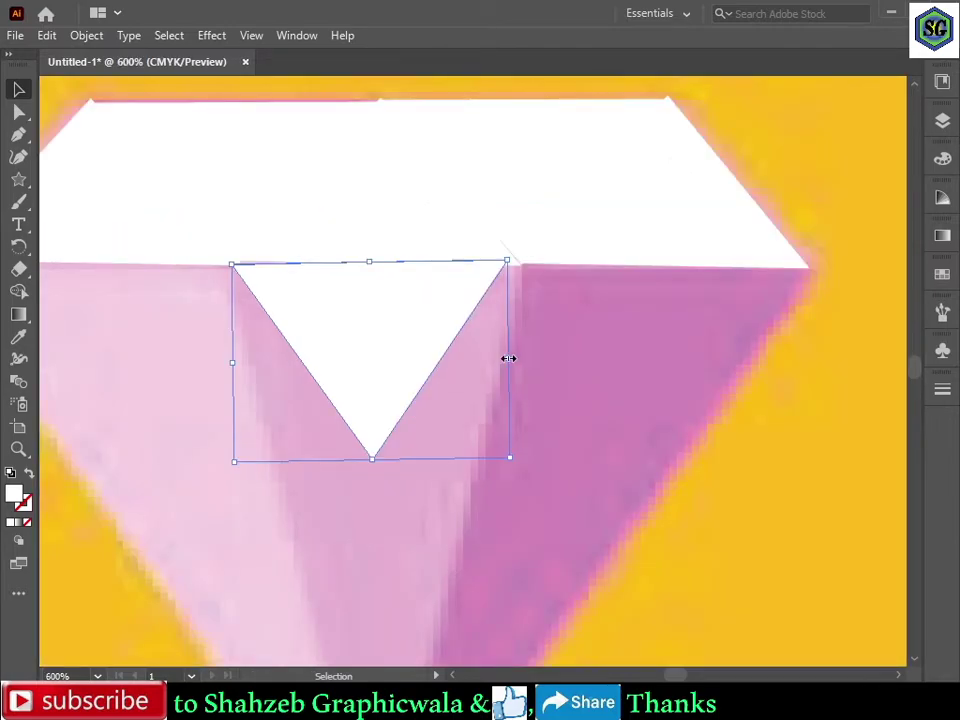
{"action": "left_click_drag", "start_coordinate": [508, 358], "coordinate": [521, 467]}
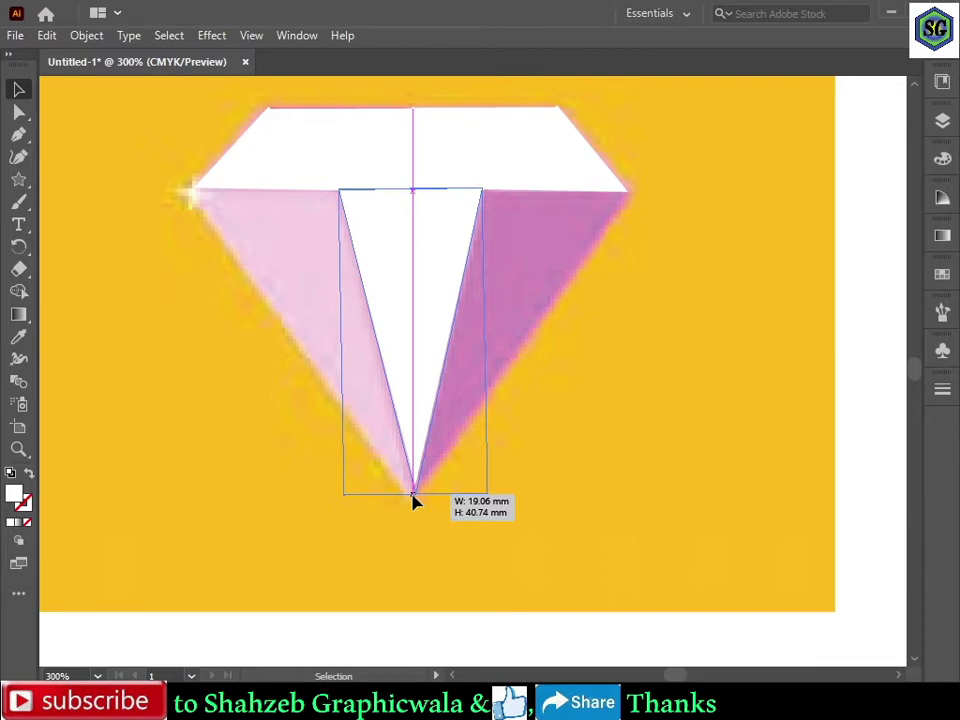
{"action": "key", "text": "ctrl+minus"}
{"action": "key", "text": "ctrl+minus"}
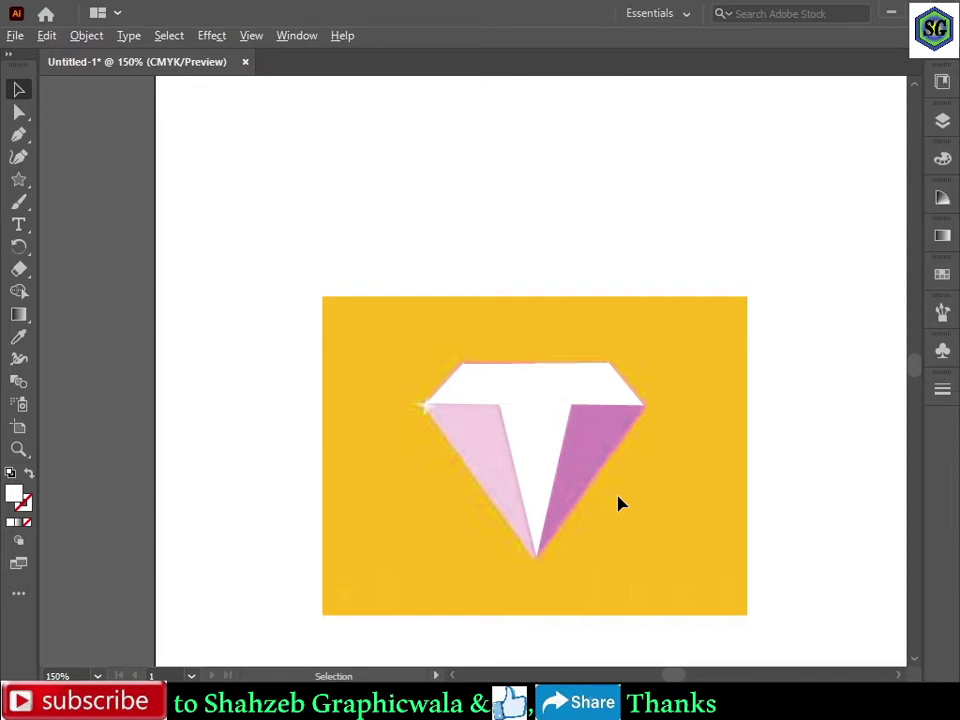
- Select the white facet spanning the diamond's left side from upper-left corner to bottom point
{"action": "scroll", "coordinate": [550, 564], "scroll_direction": "up", "scroll_amount": 3}
{"action": "left_click", "coordinate": [390, 230]}
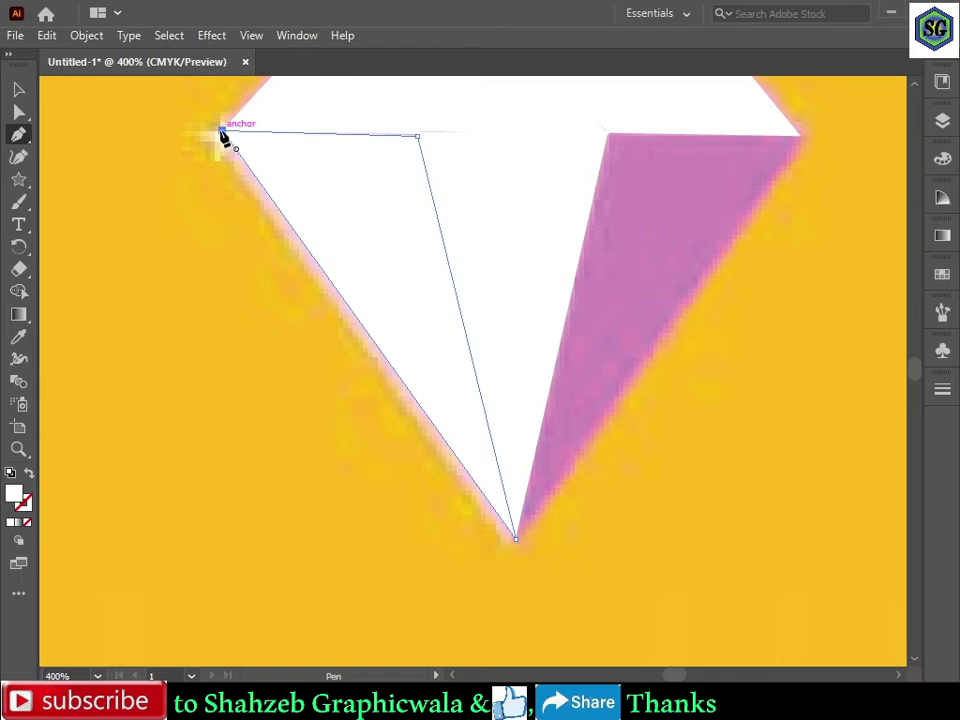
- Close the facet path at its start anchor and select the fully white-faceted diamond artwork
{"action": "left_click", "coordinate": [223, 133]}
{"action": "key", "text": "v"}
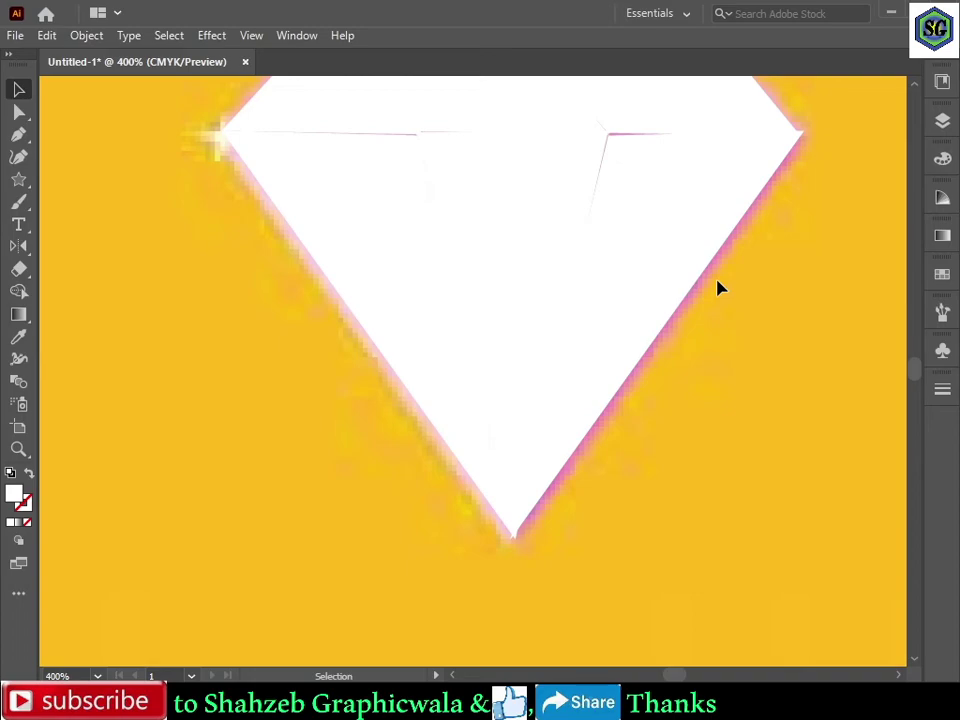
{"action": "left_click", "coordinate": [718, 288]}
{"action": "key", "text": "ctrl+minus"}
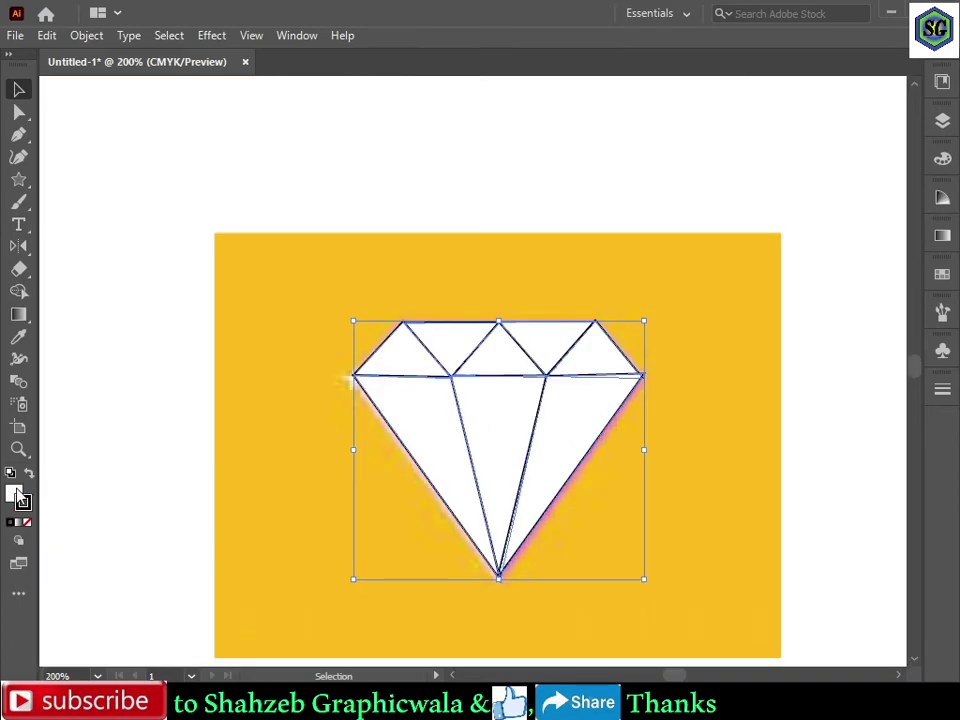